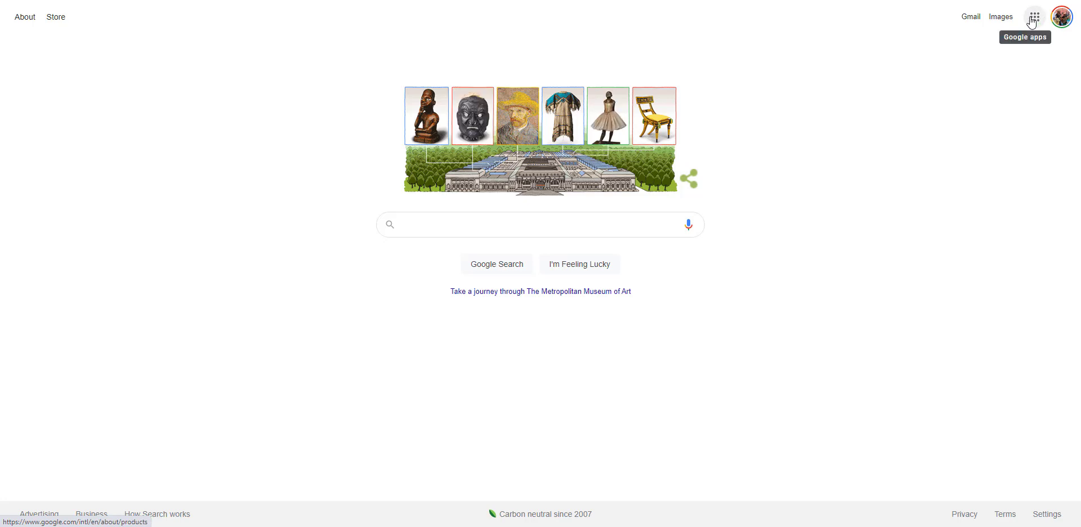
# Step: Open Google Calendar and switch the calendar to the week view
pyautogui.click(1032, 22)
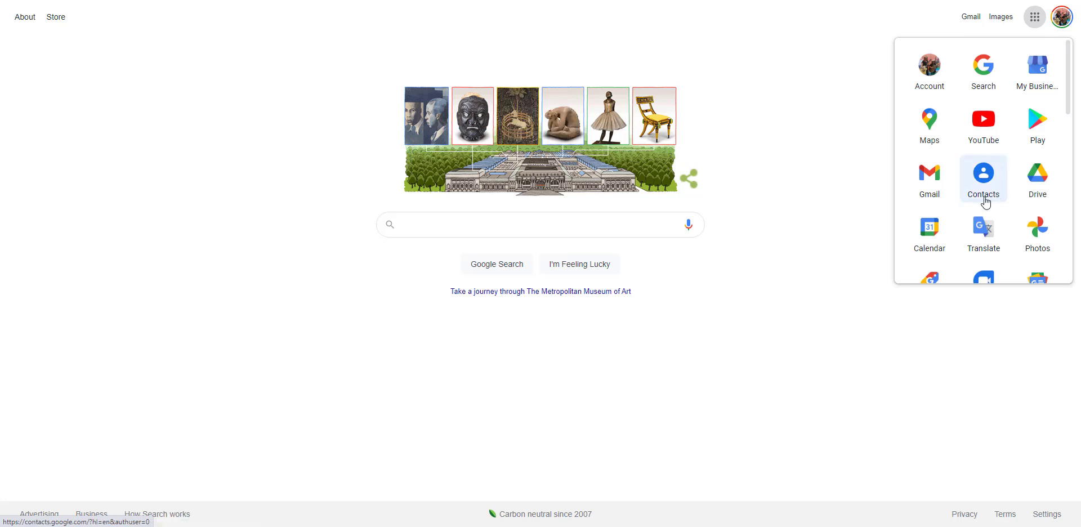
pyautogui.click(925, 232)
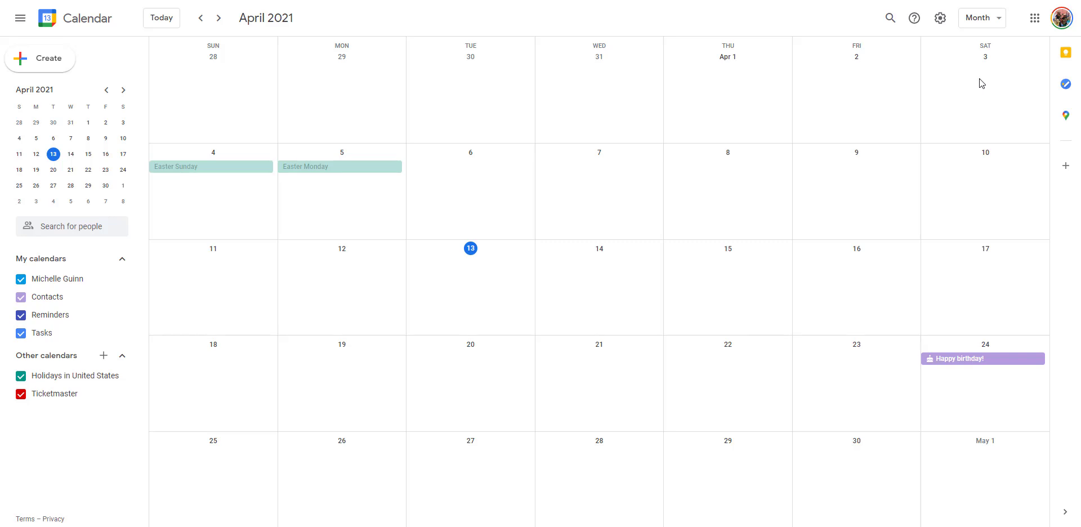
pyautogui.click(988, 21)
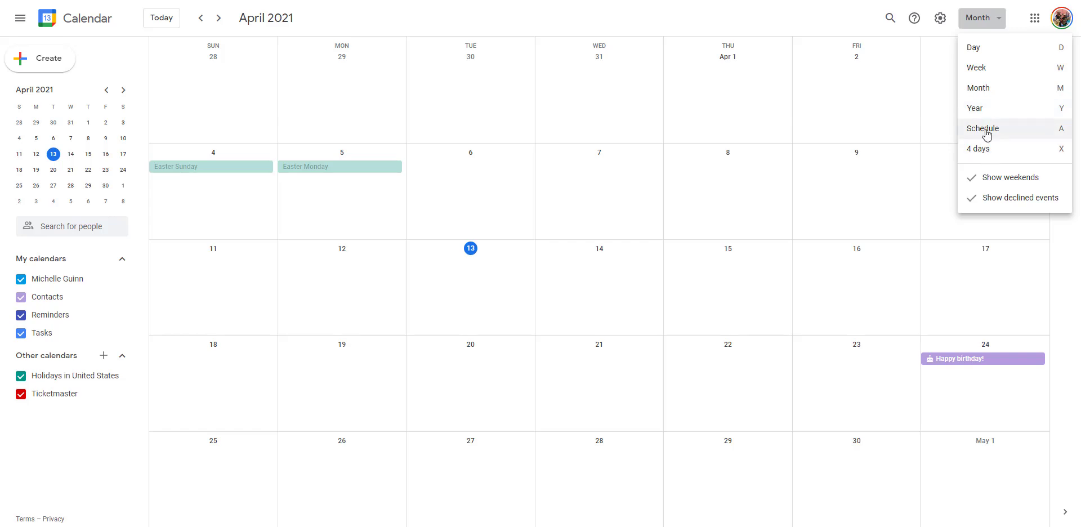
pyautogui.click(990, 68)
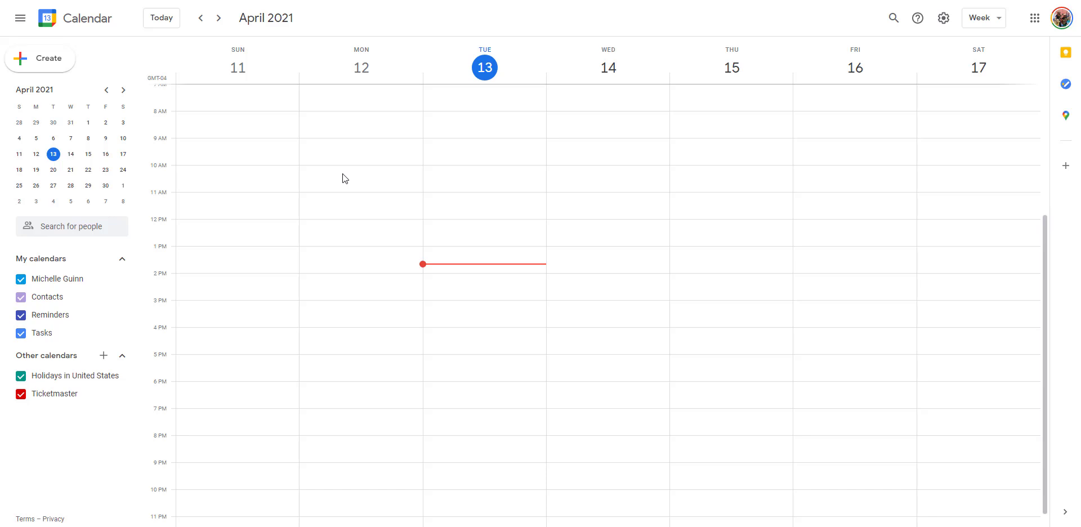
# Step: Create an event on Wednesday, April 14 at 10:00am and title it as an appointment with the contact's name
pyautogui.doubleClick(613, 181)
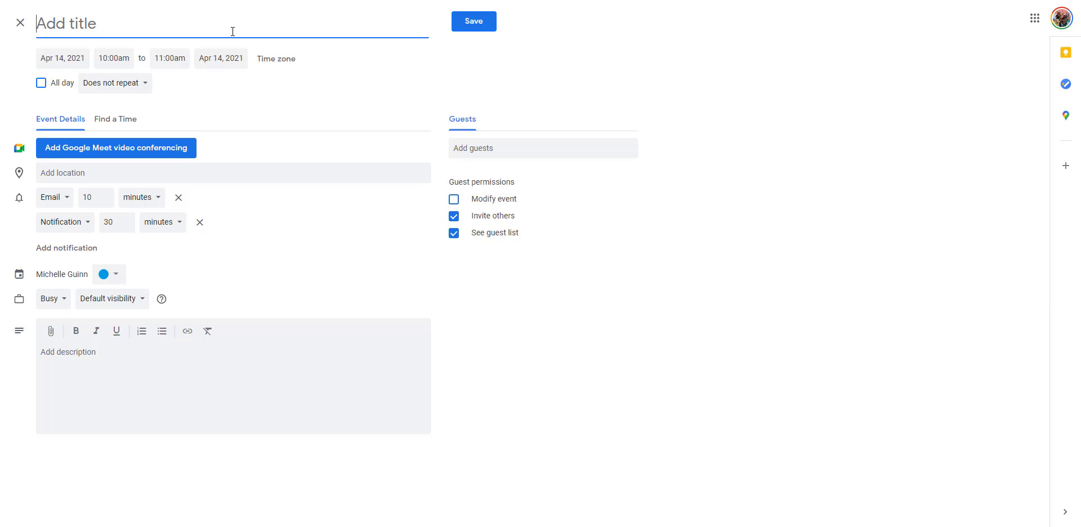
pyautogui.write('Apin')
pyautogui.press('BackSpace')
pyautogui.press('BackSpace')
pyautogui.write('poin')
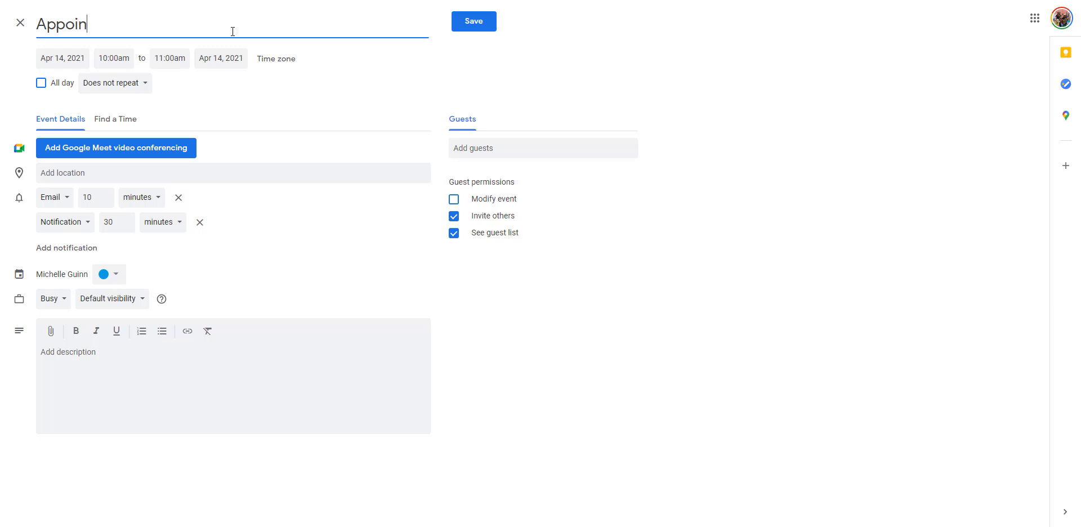
pyautogui.write('tment with Mary')
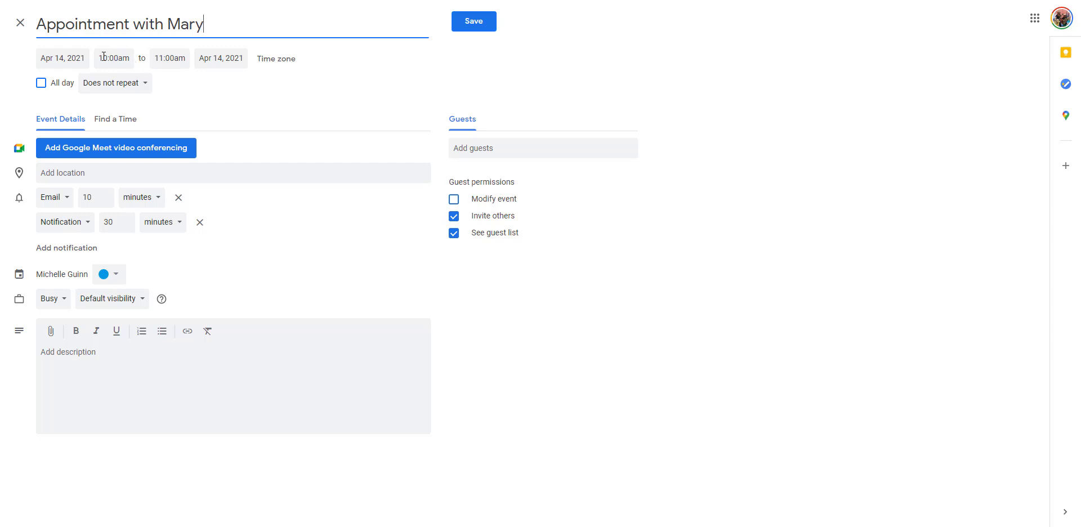
# Step: Set the appointment's end time to 10:20am
pyautogui.click(179, 59)
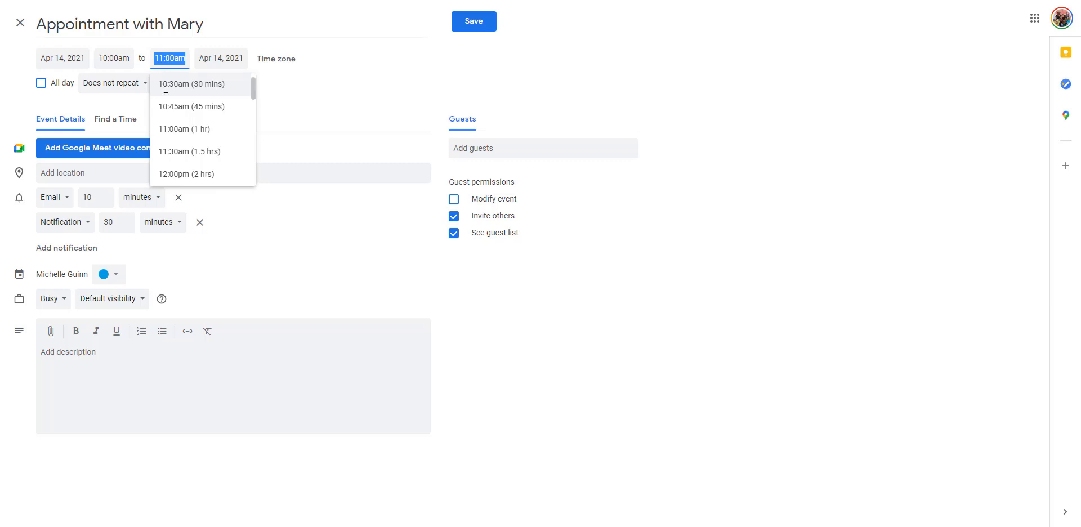
pyautogui.moveTo(251, 89); pyautogui.dragTo(252, 86)
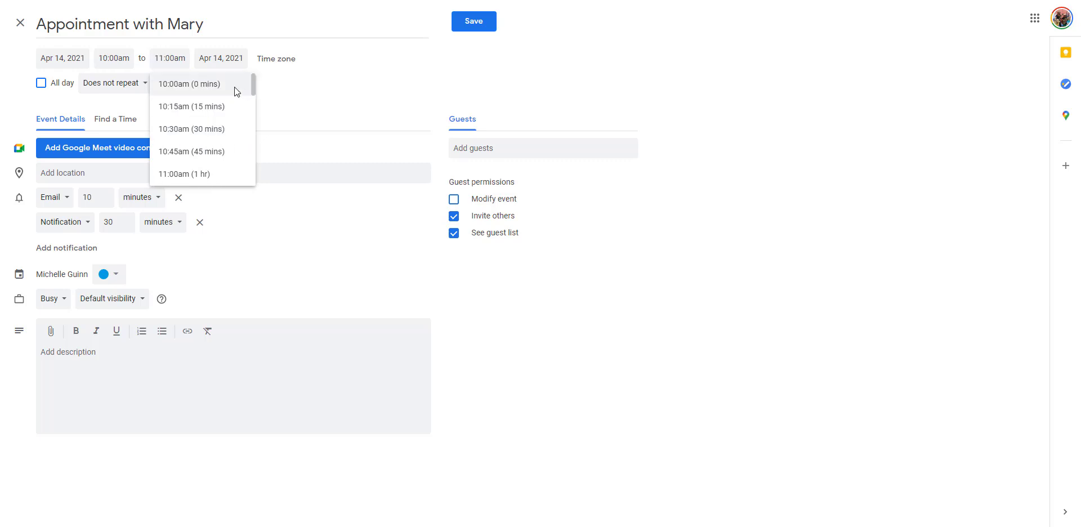
pyautogui.click(206, 85)
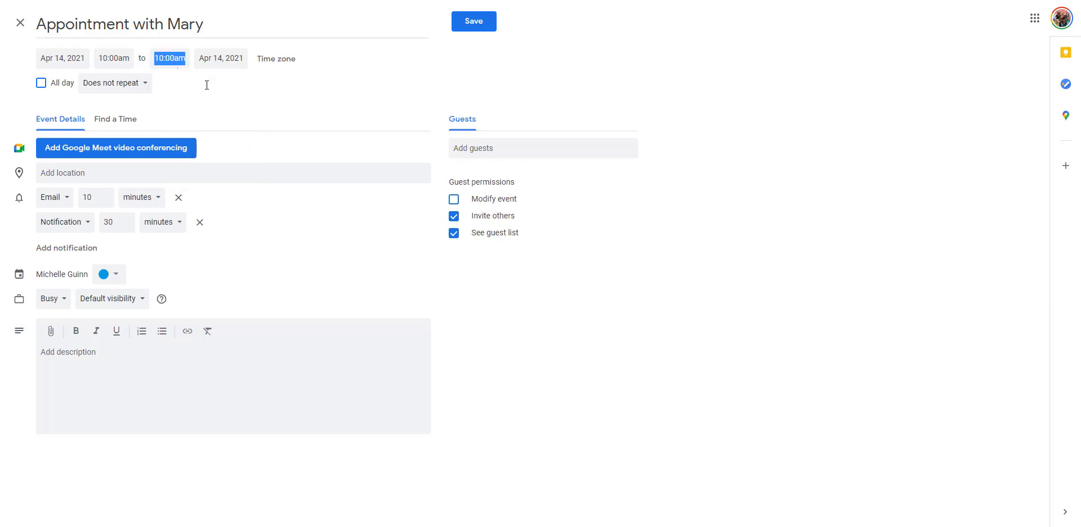
pyautogui.click(172, 58)
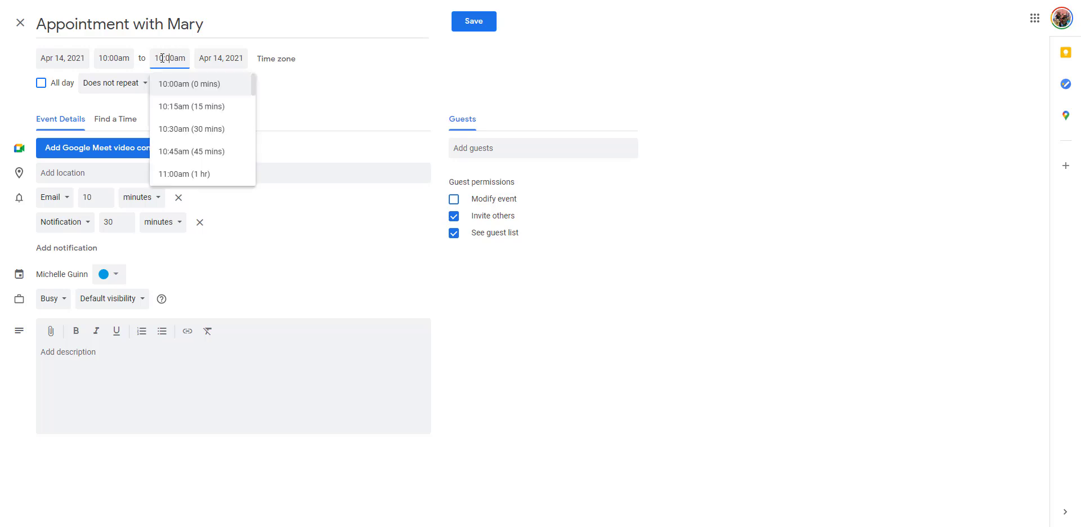
pyautogui.doubleClick(172, 60)
pyautogui.click(173, 59)
pyautogui.doubleClick(169, 58)
pyautogui.press('Left')
pyautogui.press('BackSpace')
pyautogui.write('2')
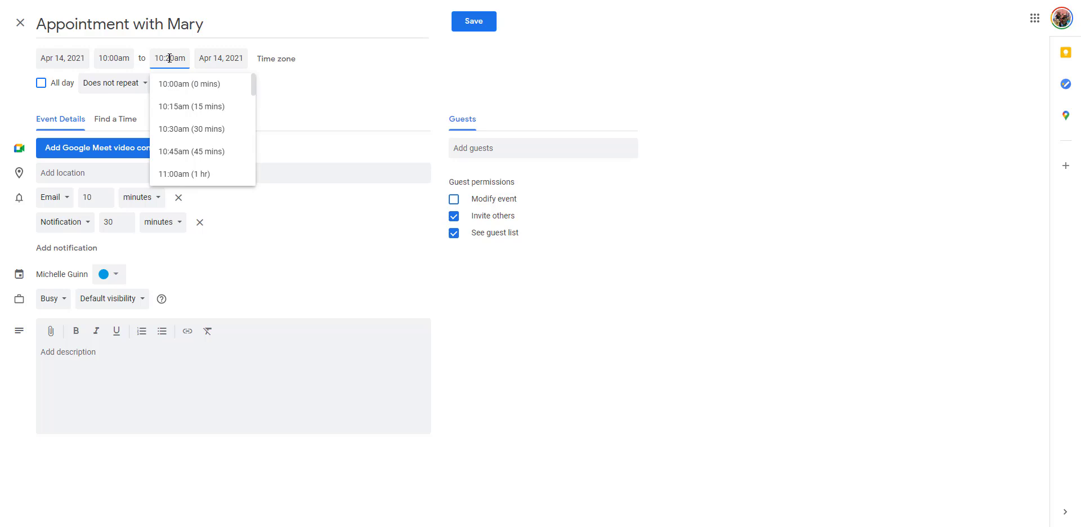
pyautogui.click(309, 120)
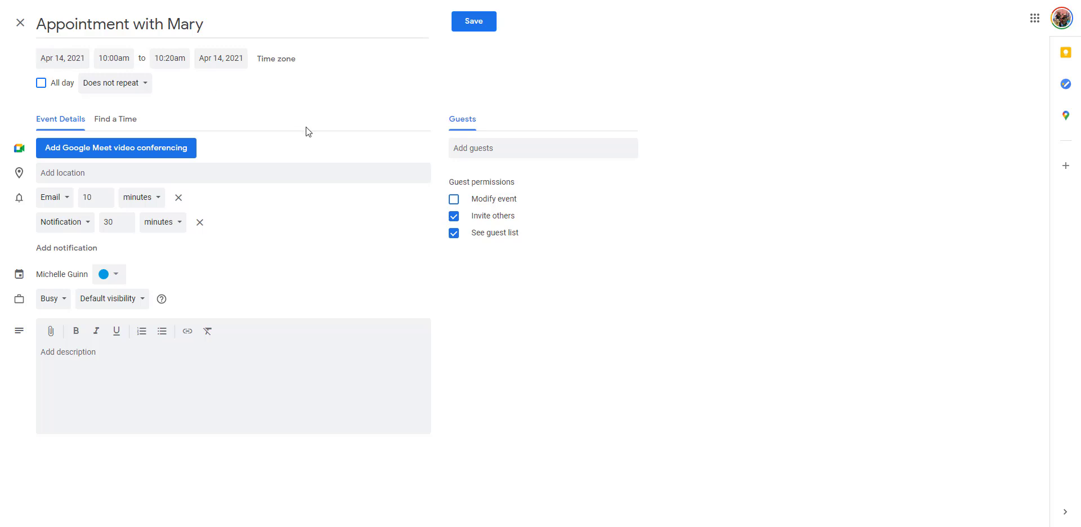
# Step: Enter the contact's phone number as the event's location, without using any suggested address
pyautogui.click(167, 175)
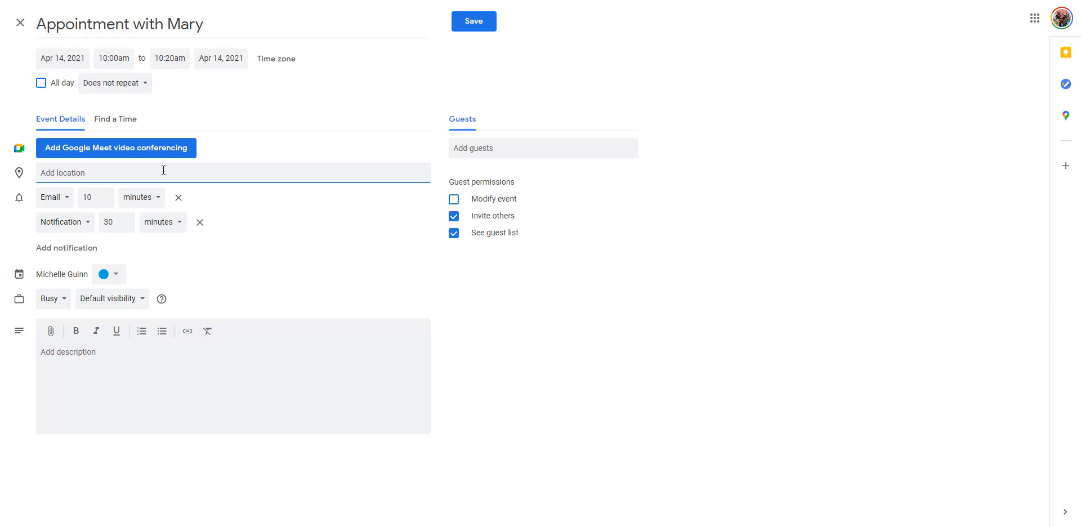
pyautogui.write('301')
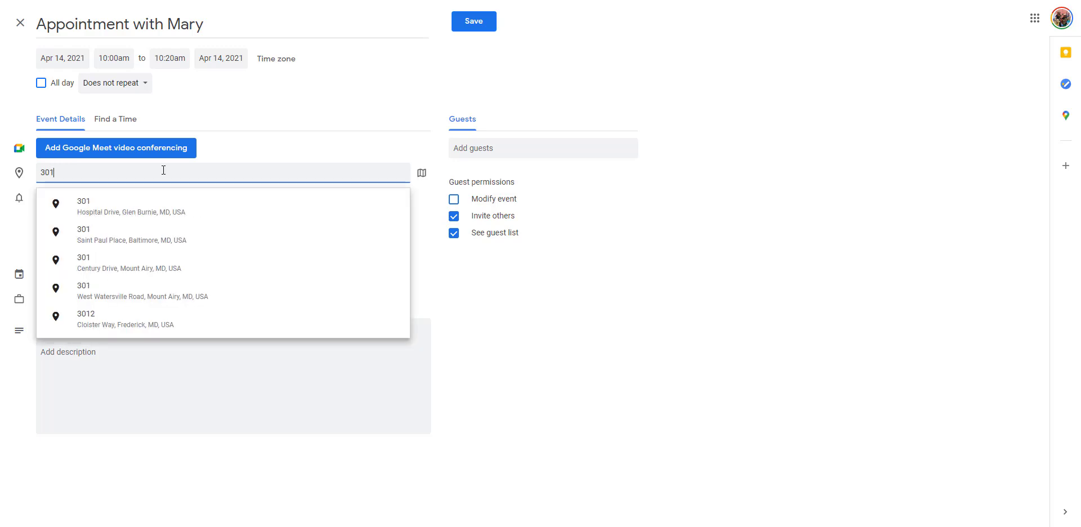
pyautogui.write('-555')
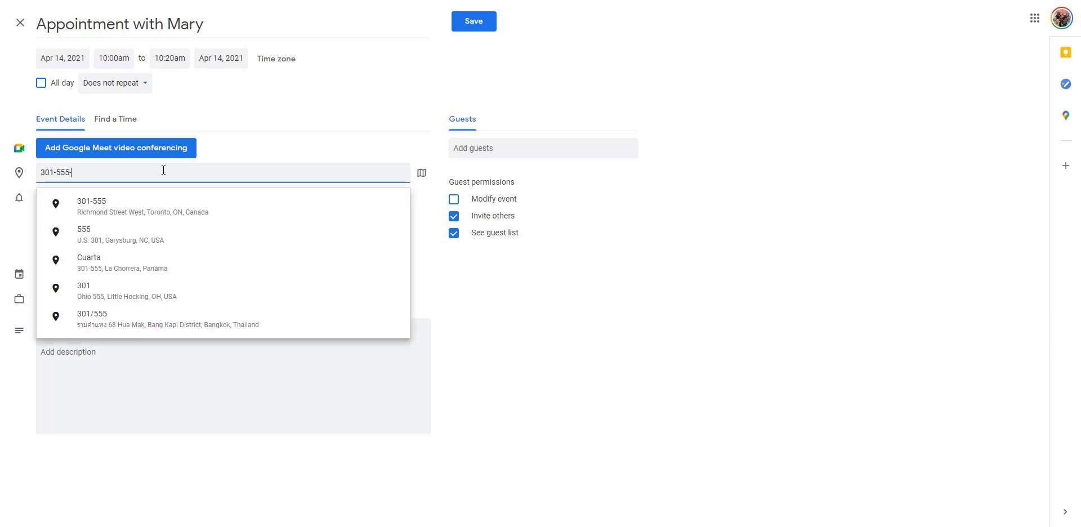
pyautogui.write('-1212')
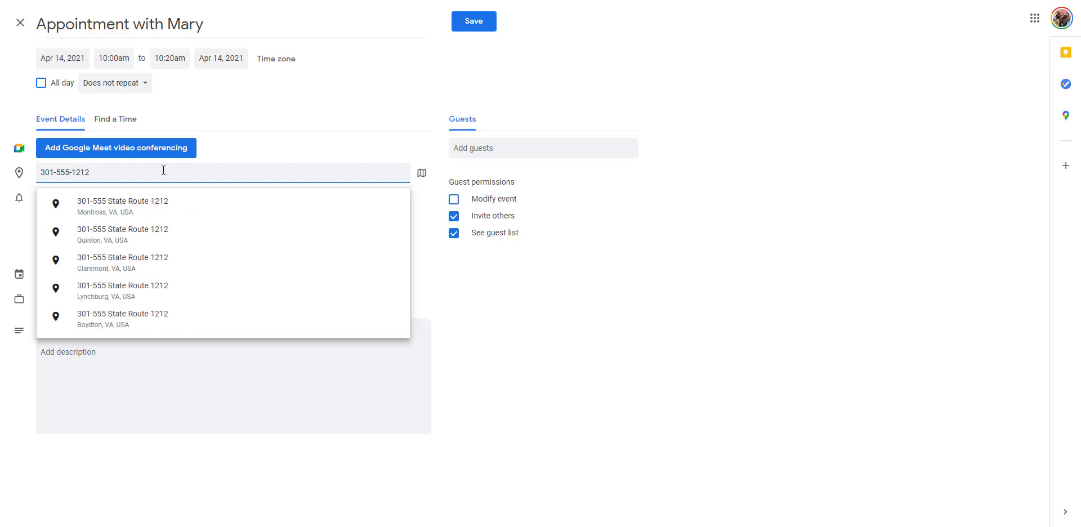
pyautogui.click(219, 137)
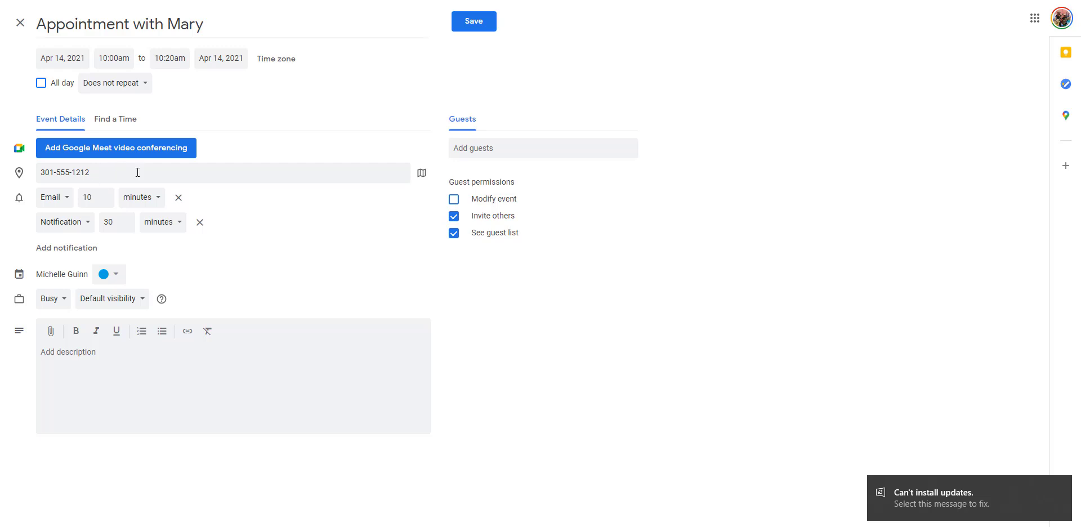
# Step: Set the email reminder to 2 minutes before the appointment
pyautogui.click(65, 204)
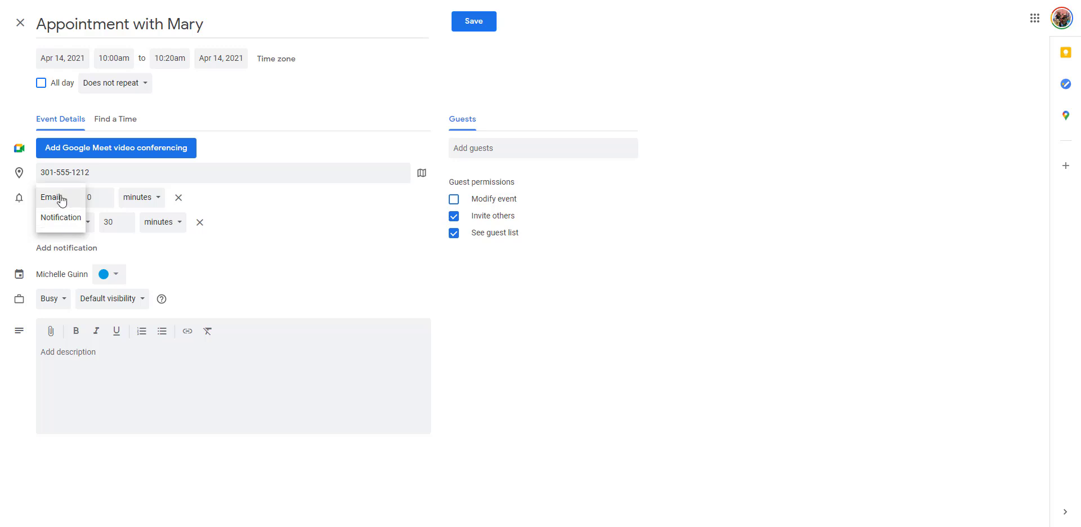
pyautogui.click(295, 271)
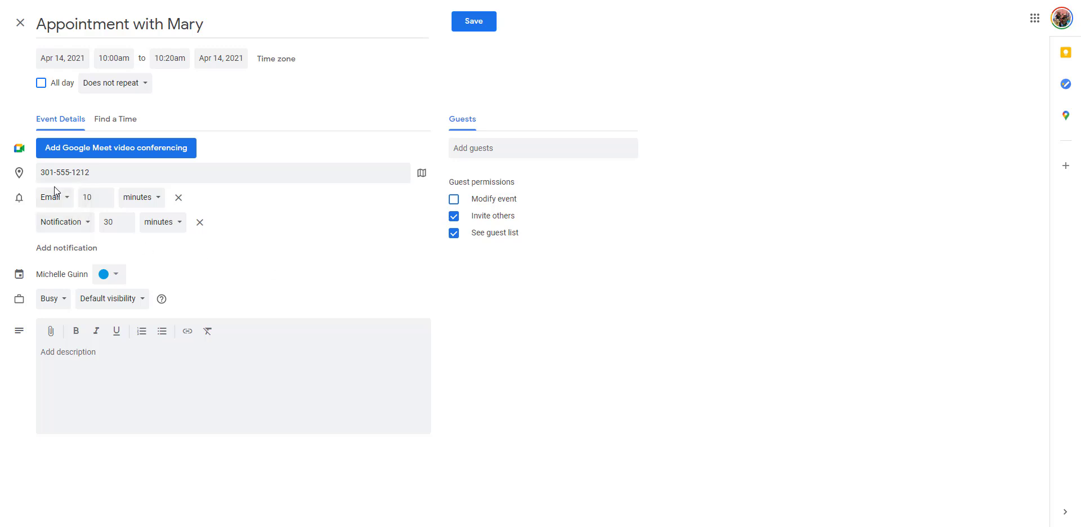
pyautogui.click(96, 197)
pyautogui.click(103, 209)
pyautogui.click(104, 203)
pyautogui.click(105, 202)
pyautogui.click(104, 203)
pyautogui.click(105, 196)
pyautogui.click(105, 196)
pyautogui.click(106, 196)
pyautogui.click(105, 196)
pyautogui.click(106, 196)
pyautogui.click(105, 196)
pyautogui.doubleClick(99, 198)
pyautogui.write('3')
pyautogui.write('0')
# Step: Set the existing notification reminder to 2 minutes and add another notification at 10 minutes
pyautogui.click(109, 222)
pyautogui.doubleClick(109, 222)
pyautogui.write('5')
pyautogui.click(76, 252)
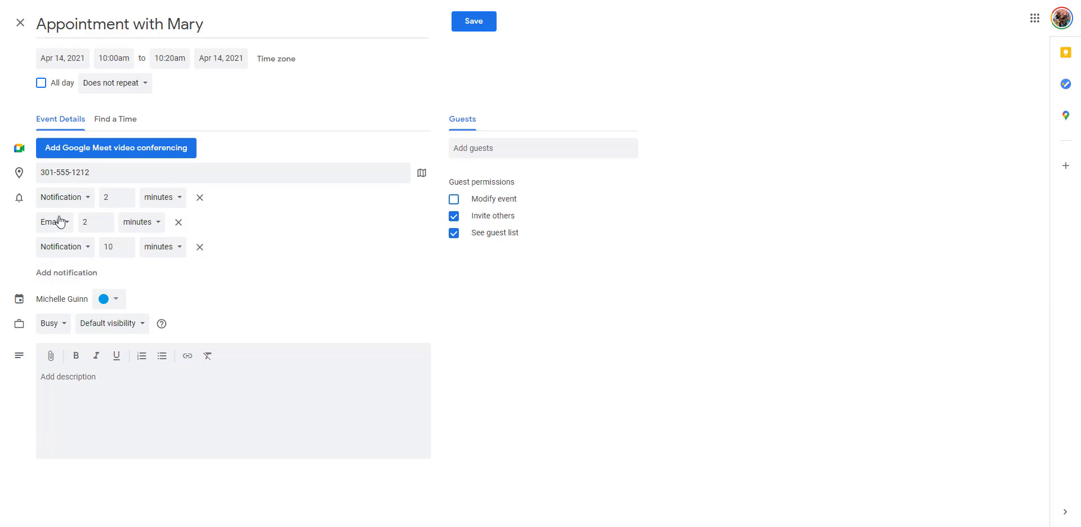
# Step: Change the first reminder to an email sent 1 day before the appointment
pyautogui.click(78, 197)
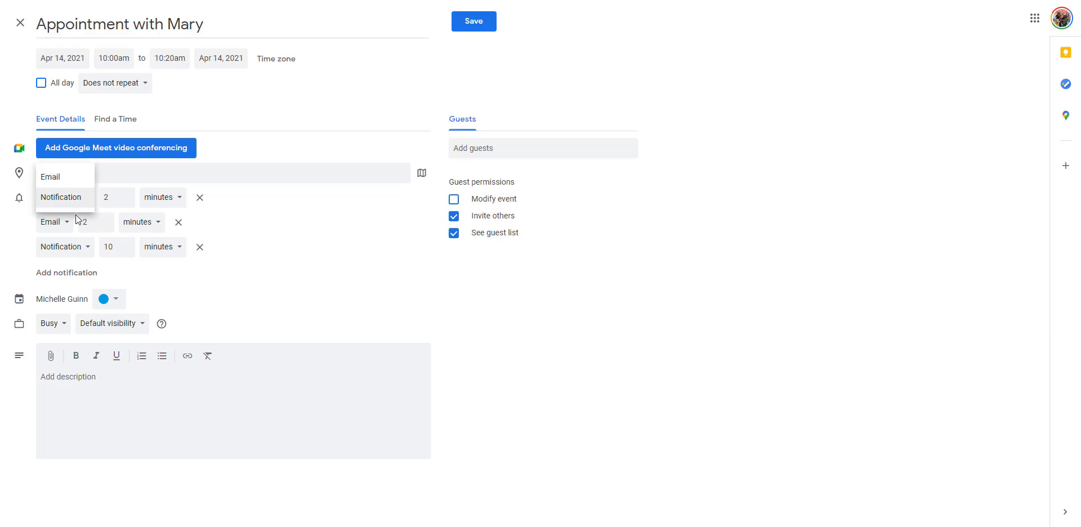
pyautogui.click(66, 178)
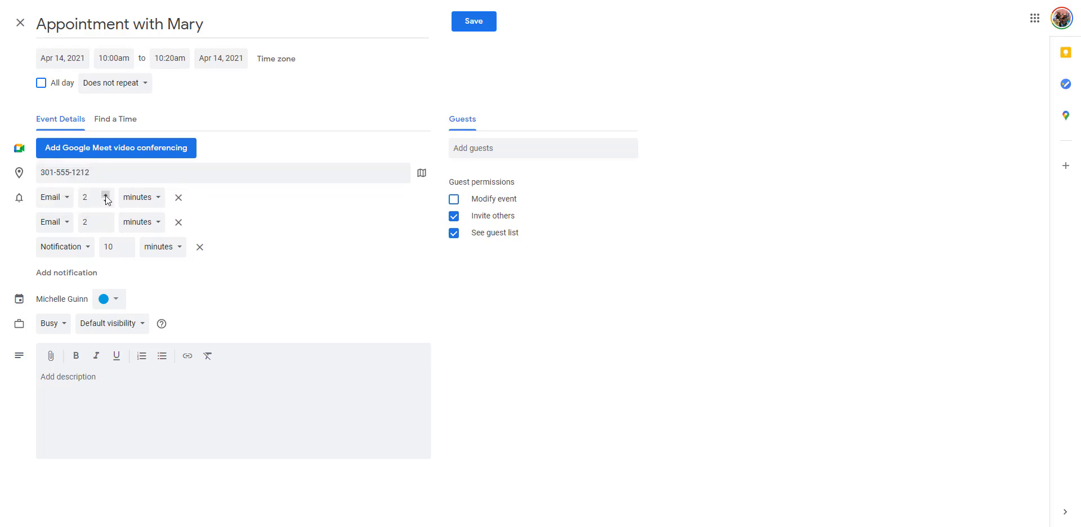
pyautogui.click(106, 195)
pyautogui.click(105, 201)
pyautogui.click(141, 198)
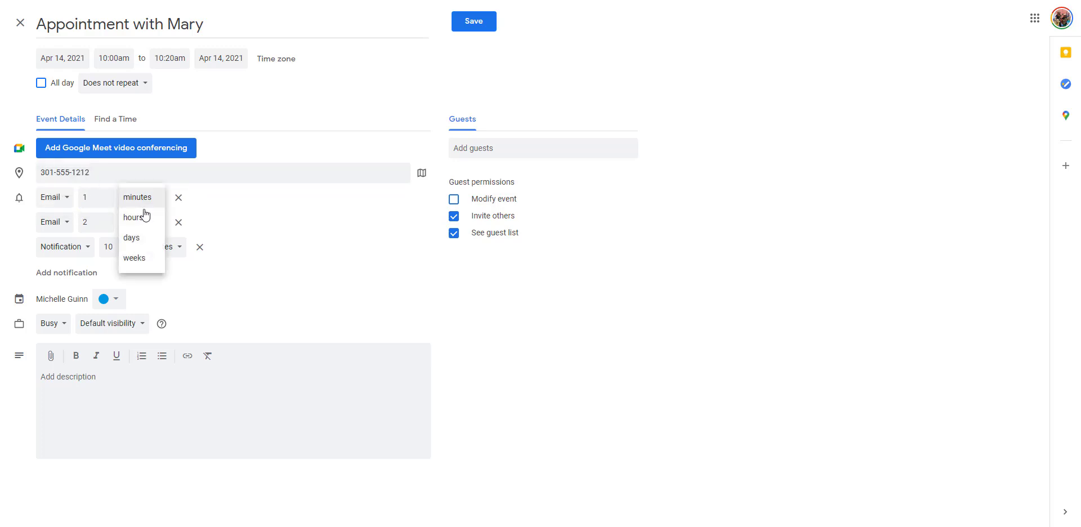
pyautogui.click(143, 242)
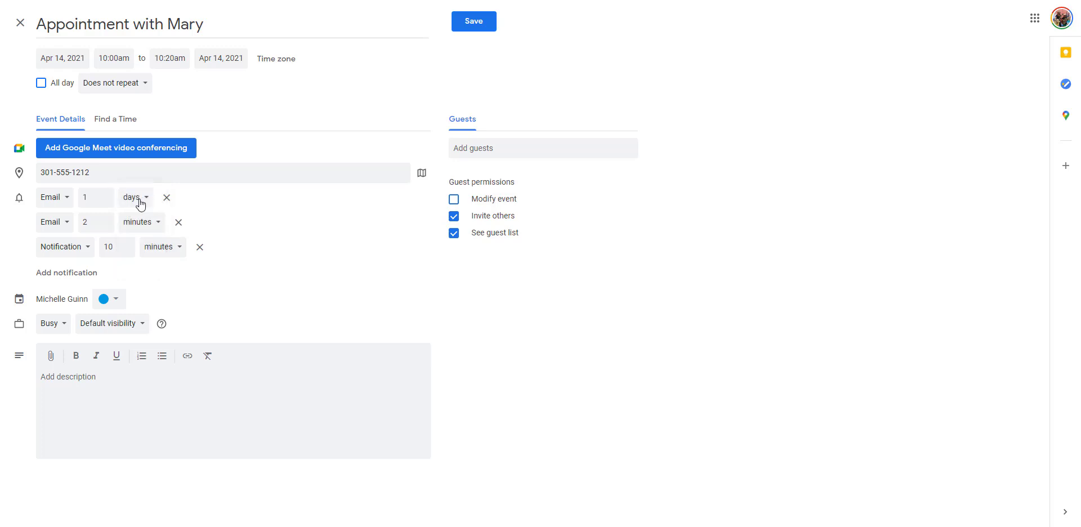
# Step: Switch the first email reminder's time unit to weeks and back to days
pyautogui.click(141, 202)
pyautogui.click(139, 220)
pyautogui.click(143, 202)
pyautogui.click(137, 179)
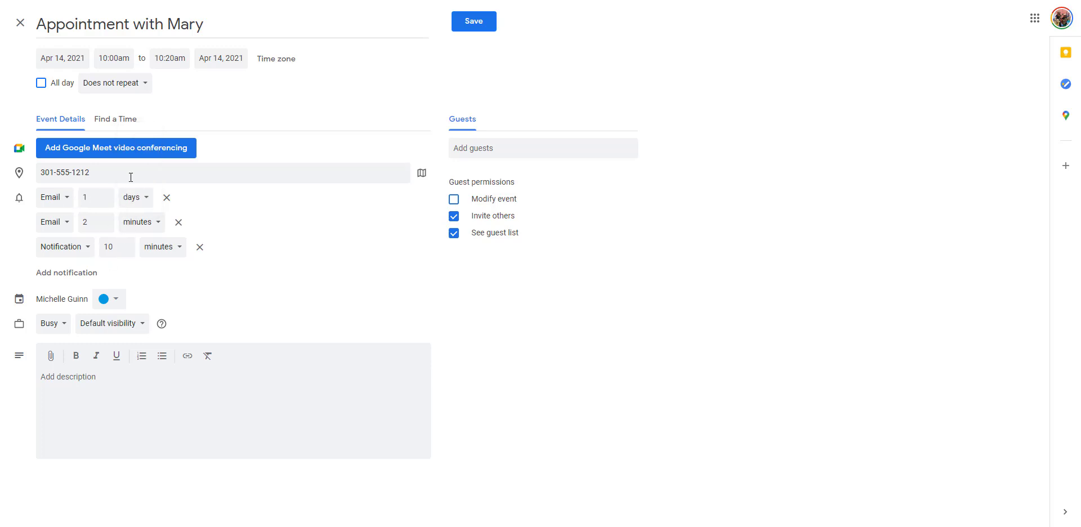
# Step: Set the event's color to red
pyautogui.click(117, 303)
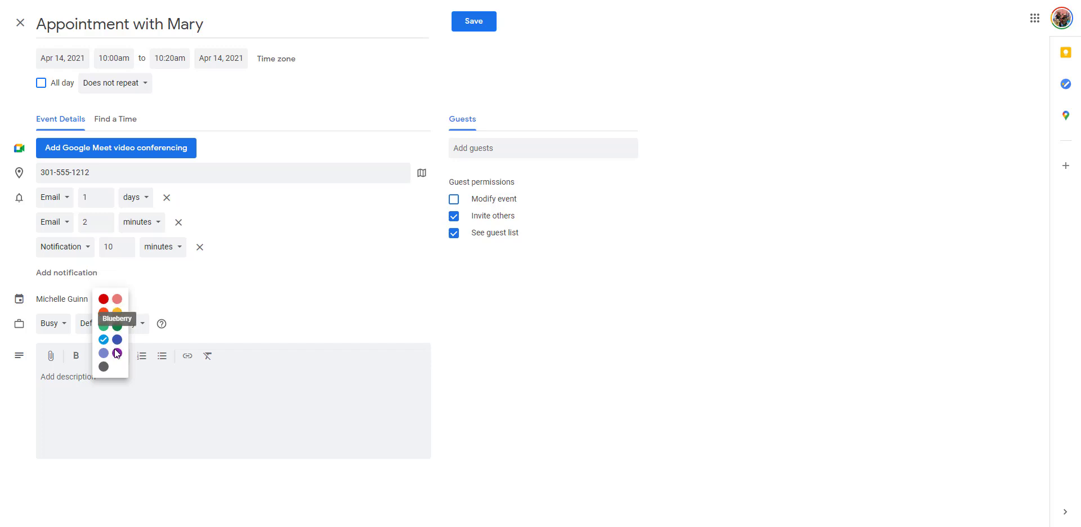
pyautogui.click(104, 299)
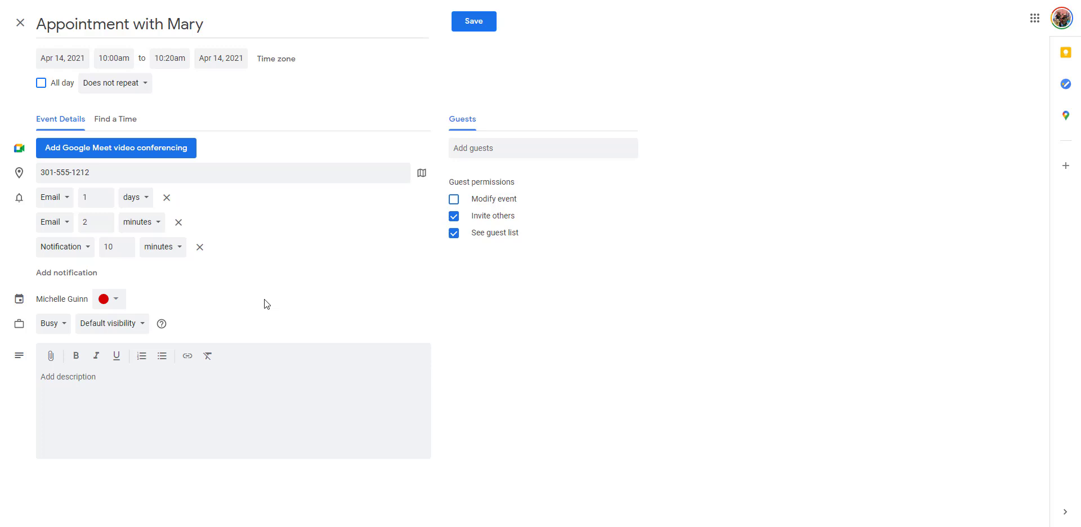
# Step: Switch the event's availability to Free and back to Busy to demonstrate both options
pyautogui.click(54, 330)
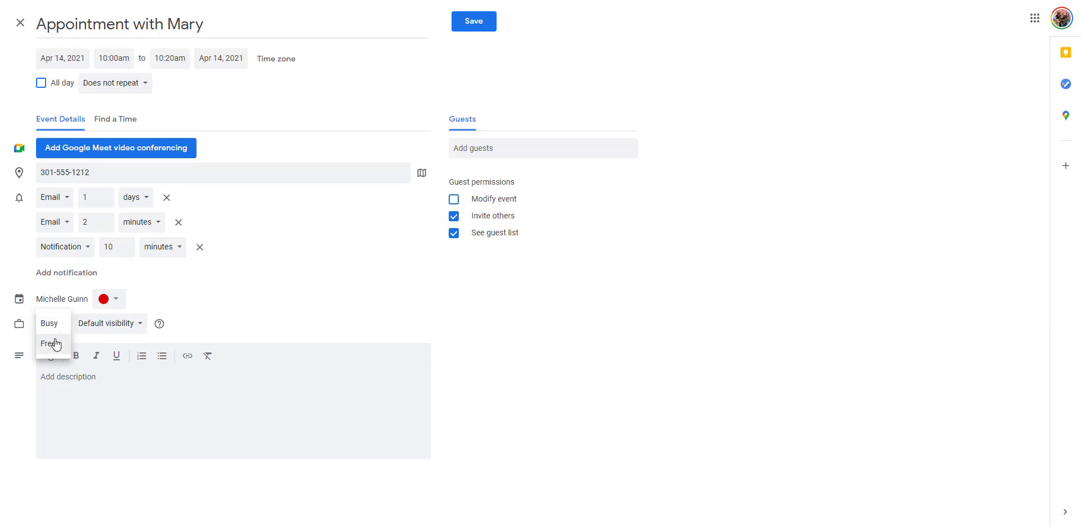
pyautogui.click(50, 343)
pyautogui.click(55, 328)
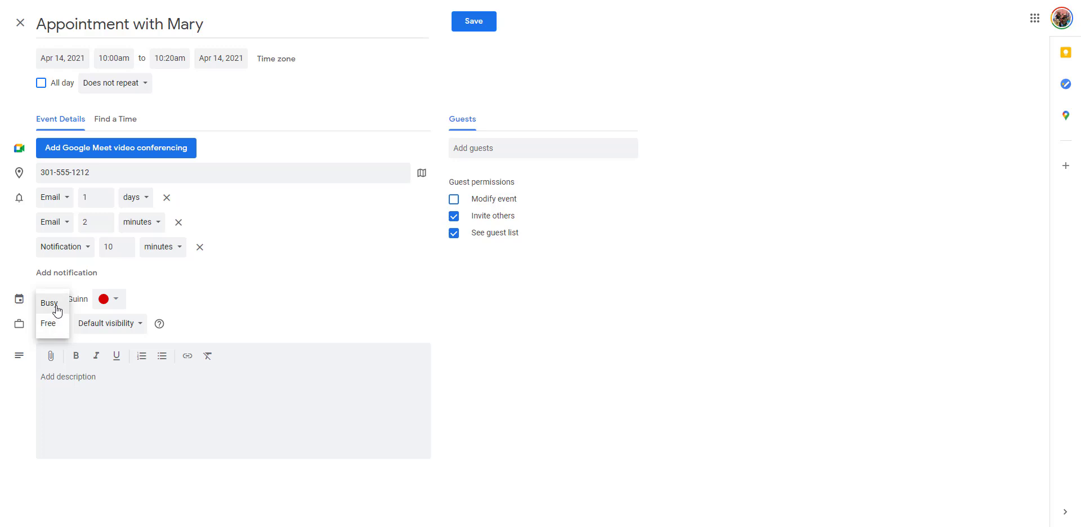
pyautogui.click(56, 309)
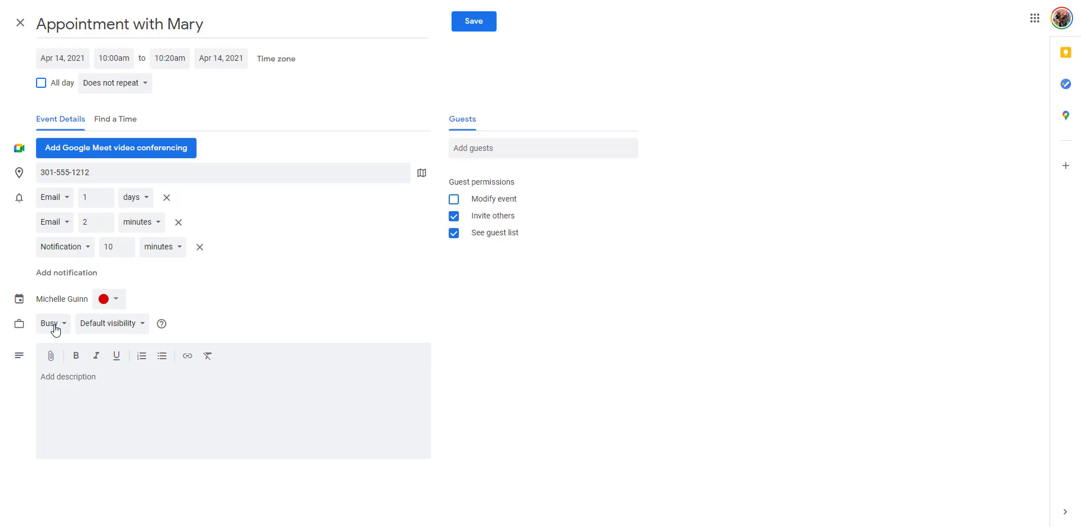
pyautogui.click(54, 327)
pyautogui.click(49, 343)
pyautogui.click(60, 332)
pyautogui.click(52, 304)
# Step: Add the first suggested contact as a guest of the appointment
pyautogui.click(54, 379)
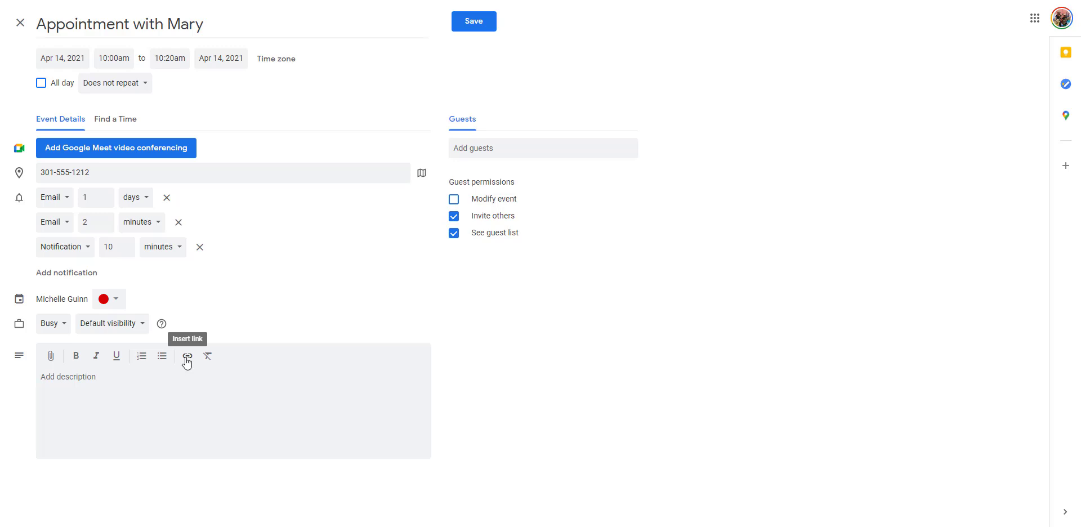
pyautogui.click(78, 409)
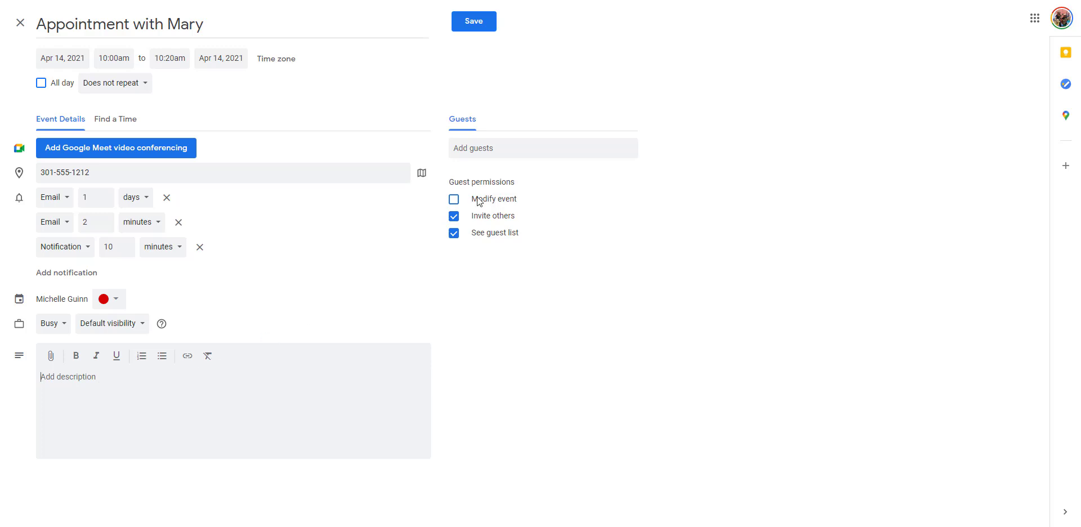
pyautogui.click(499, 148)
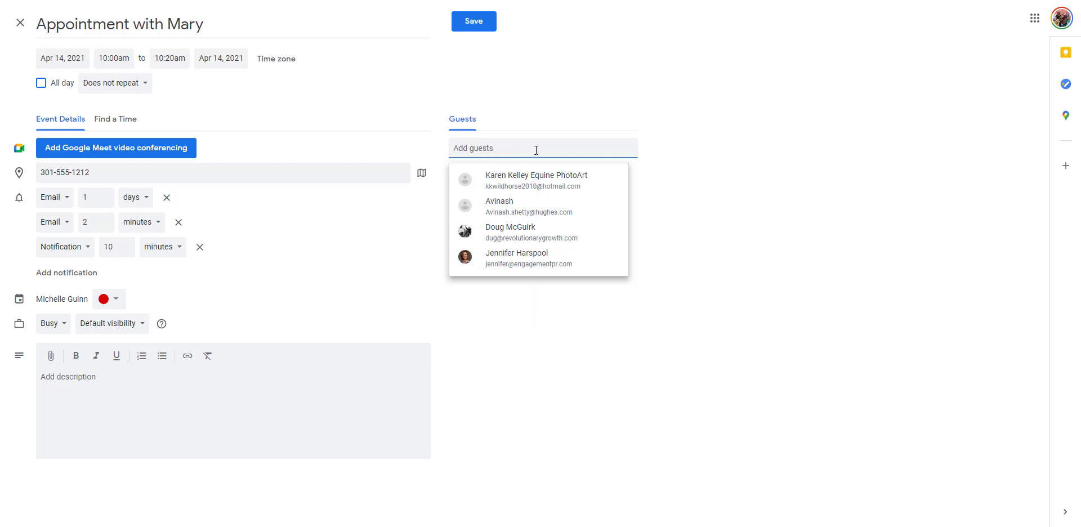
pyautogui.click(519, 183)
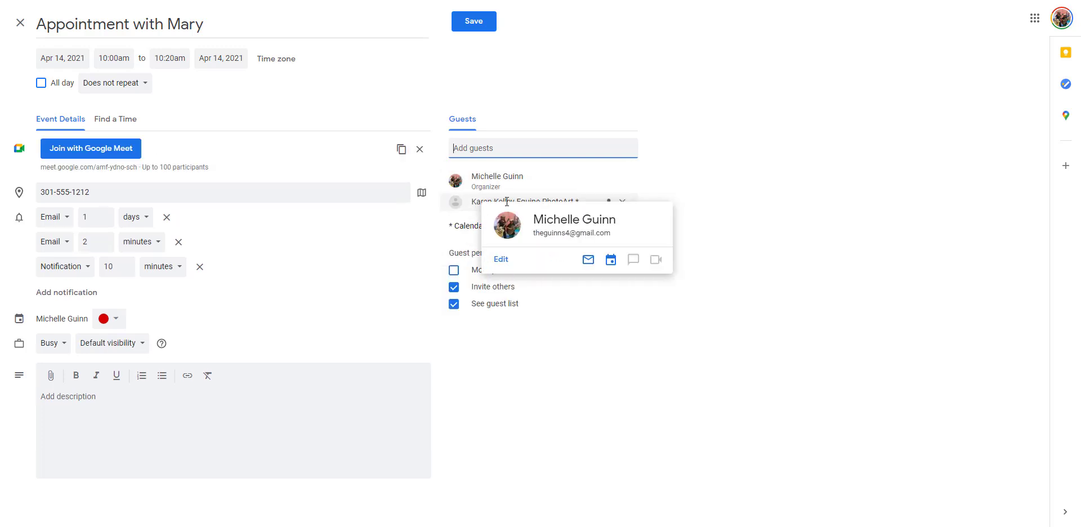
# Step: Remove the invited guest from the April 14 appointment and save the event
pyautogui.moveTo(465, 201)
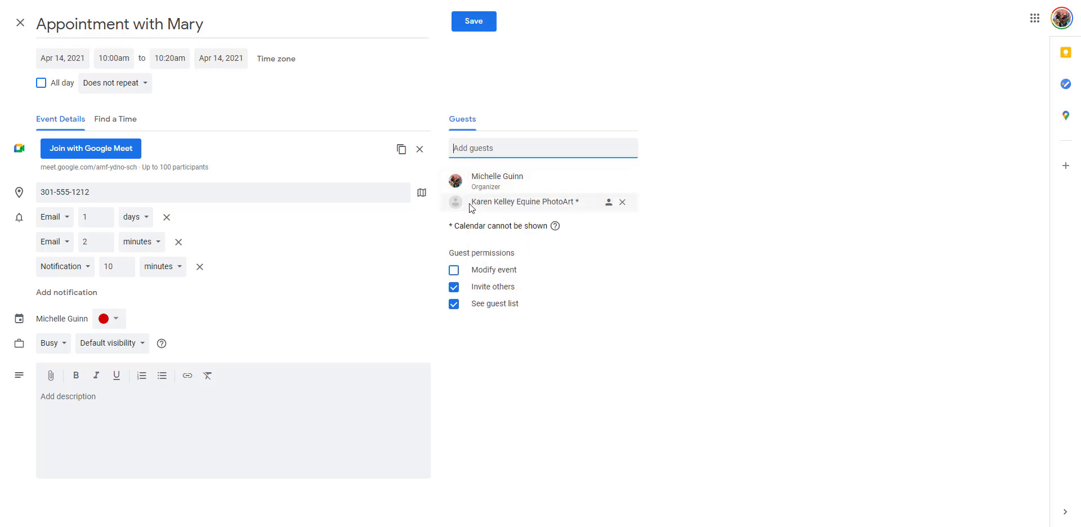
pyautogui.click(623, 203)
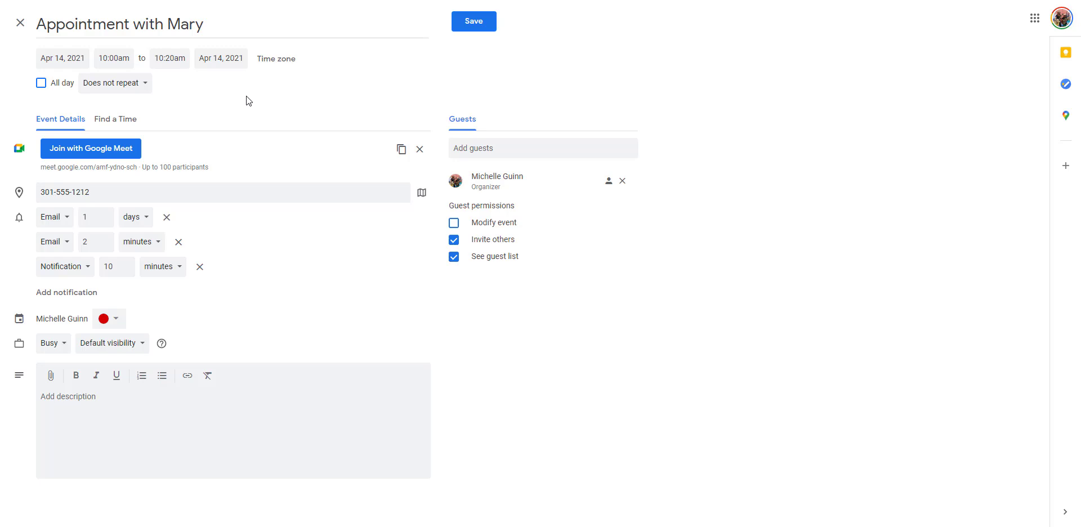
pyautogui.click(487, 27)
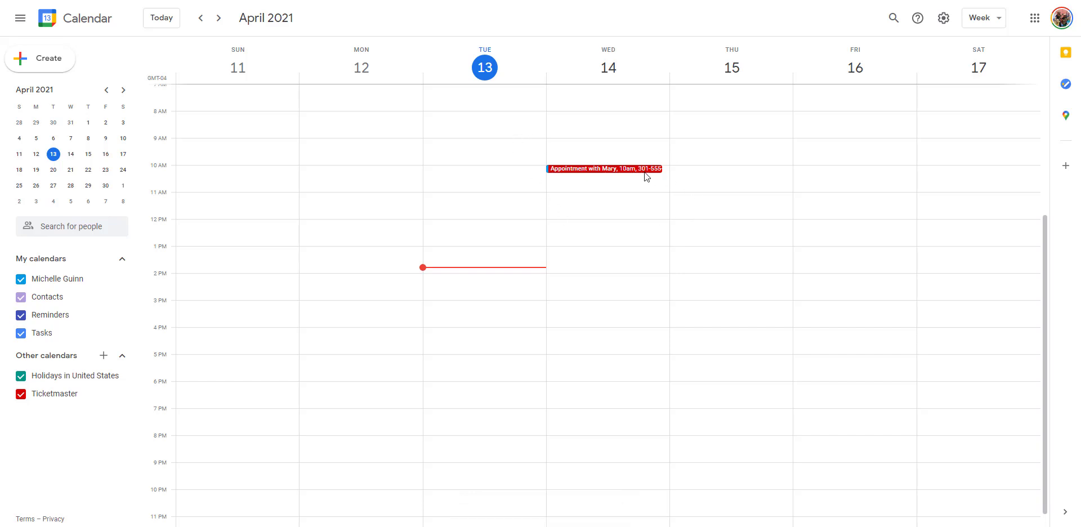
# Step: Change the April 14 appointment's end time to 11:00am and save the event
pyautogui.doubleClick(611, 169)
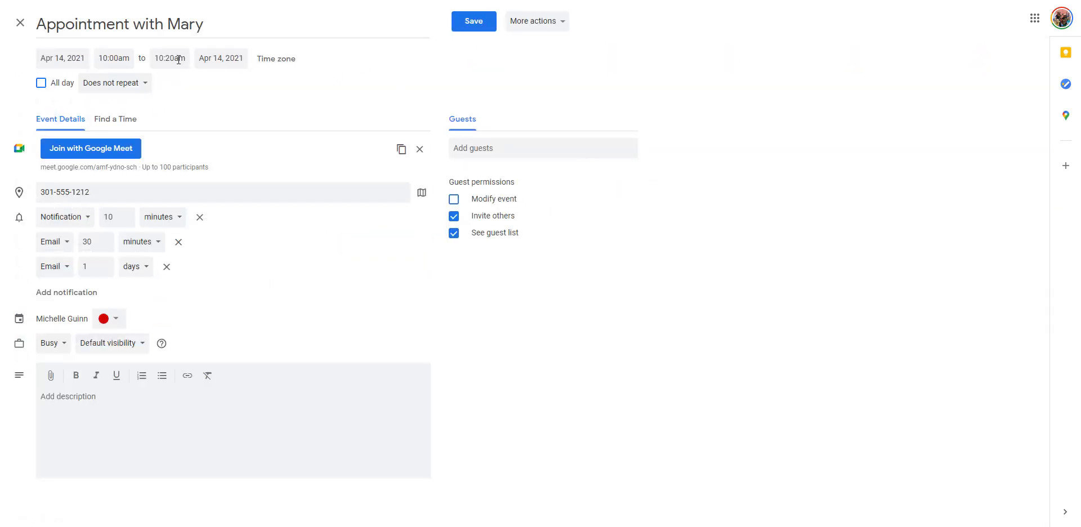
pyautogui.click(168, 56)
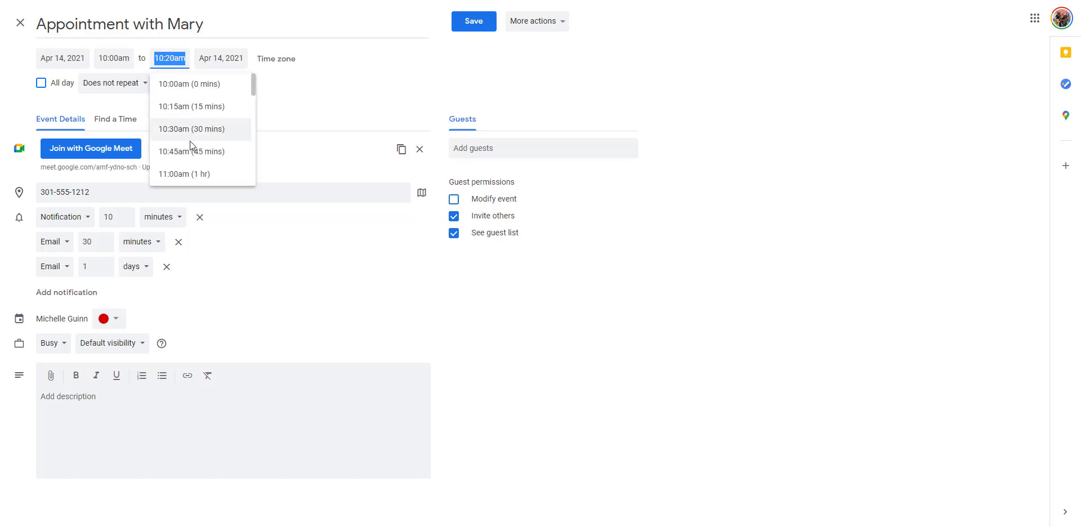
pyautogui.click(188, 174)
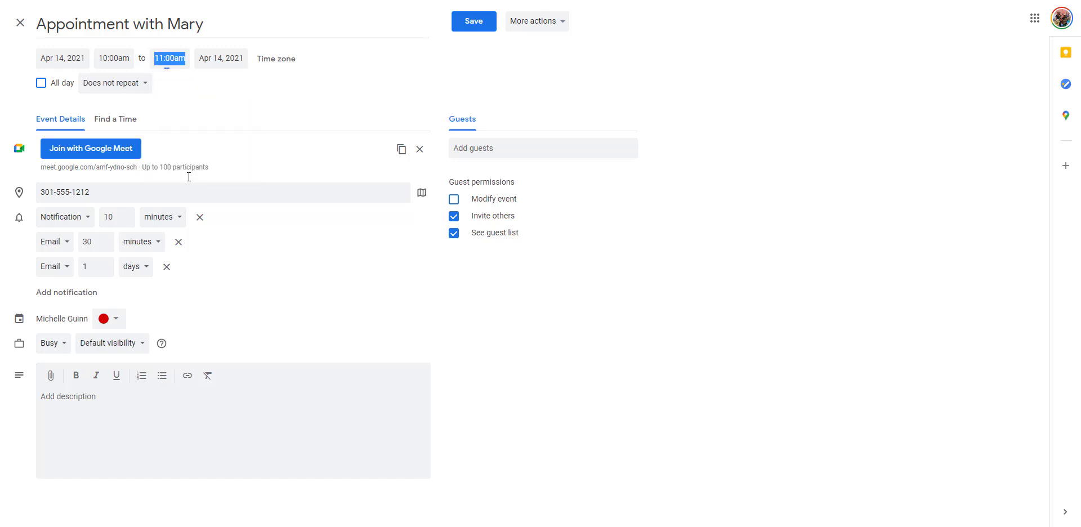
pyautogui.click(459, 23)
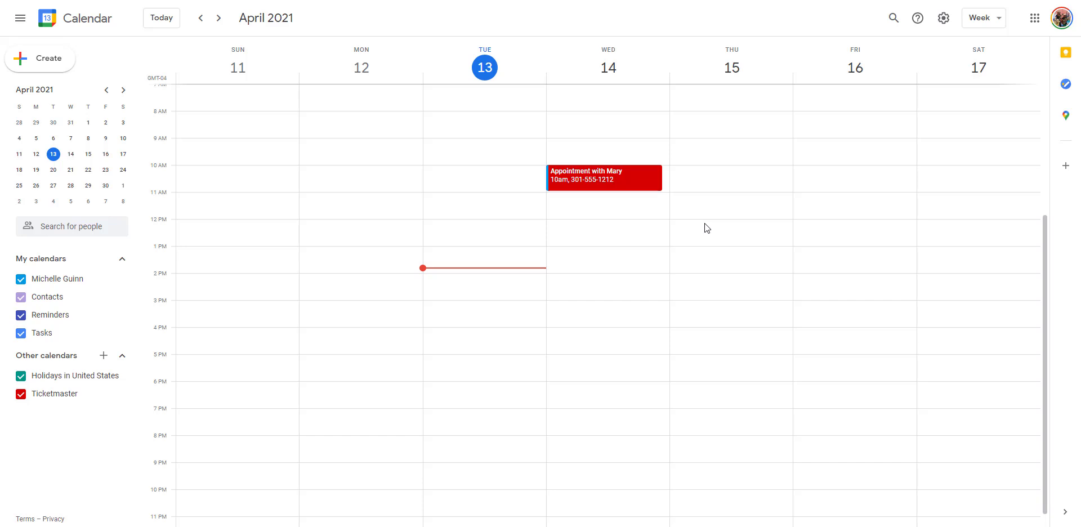
# Step: Create an event titled "Go to the barn" on April 15 from 1:00pm to 4:00pm, repeating weekly on Thursday
pyautogui.doubleClick(699, 258)
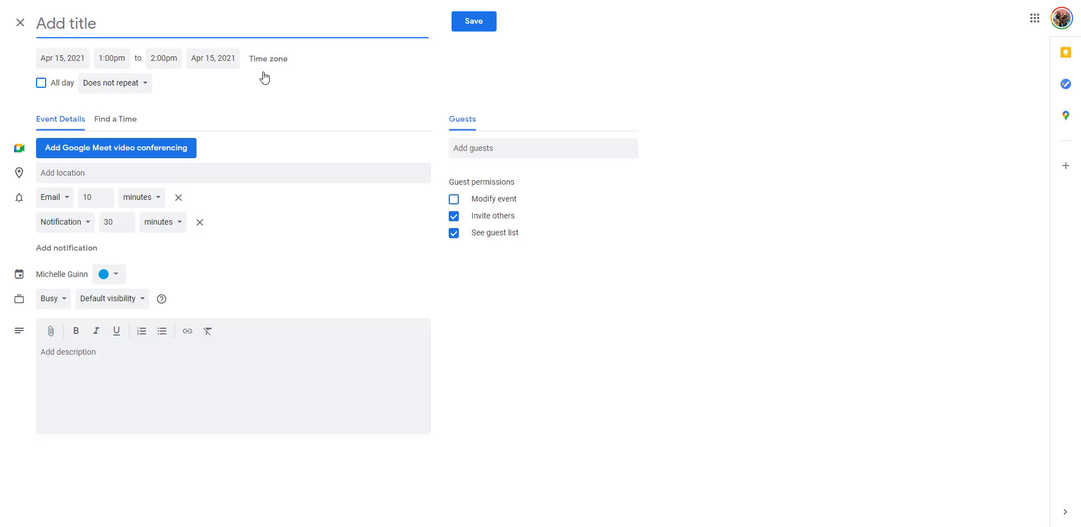
pyautogui.write('Go to the barn')
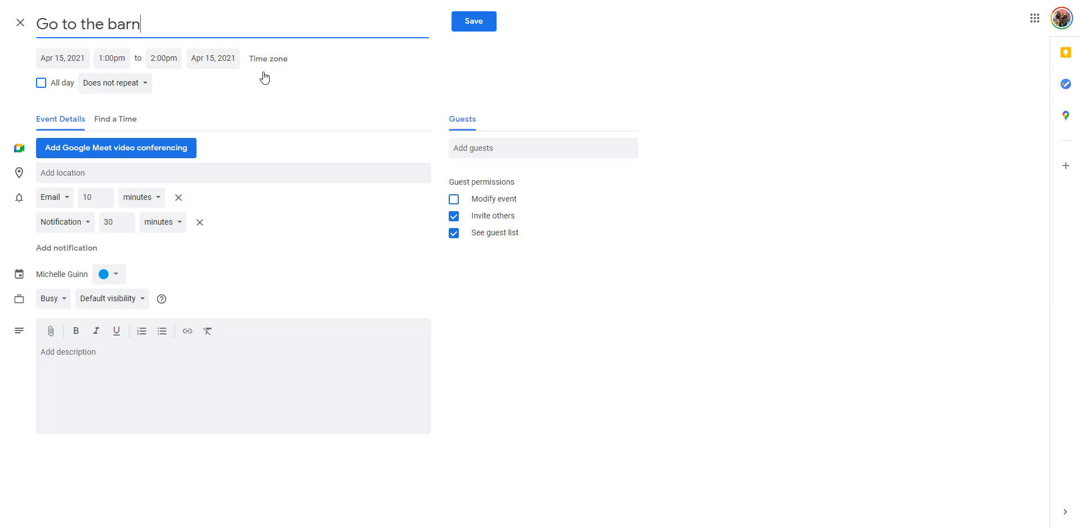
pyautogui.click(152, 56)
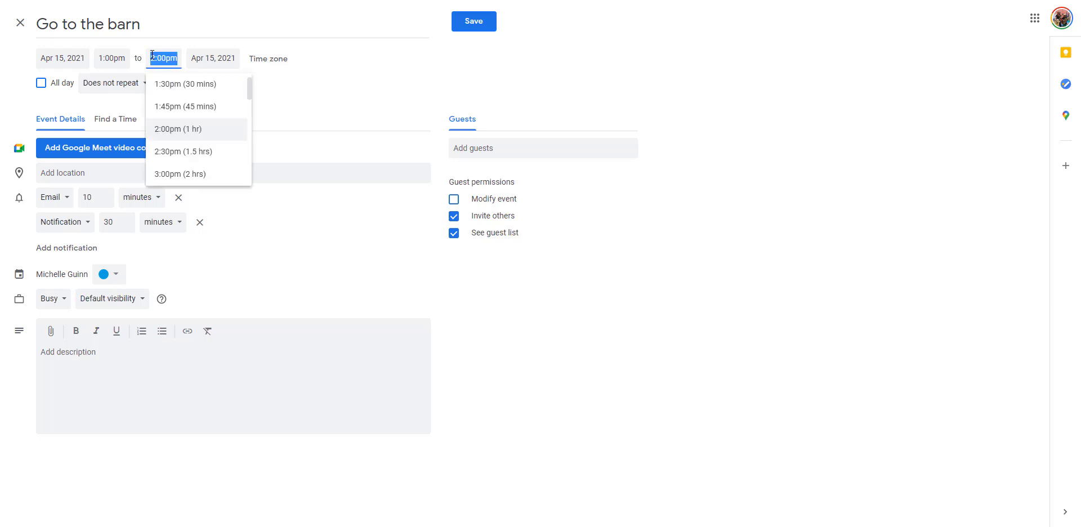
pyautogui.scroll(-3, 181, 172)
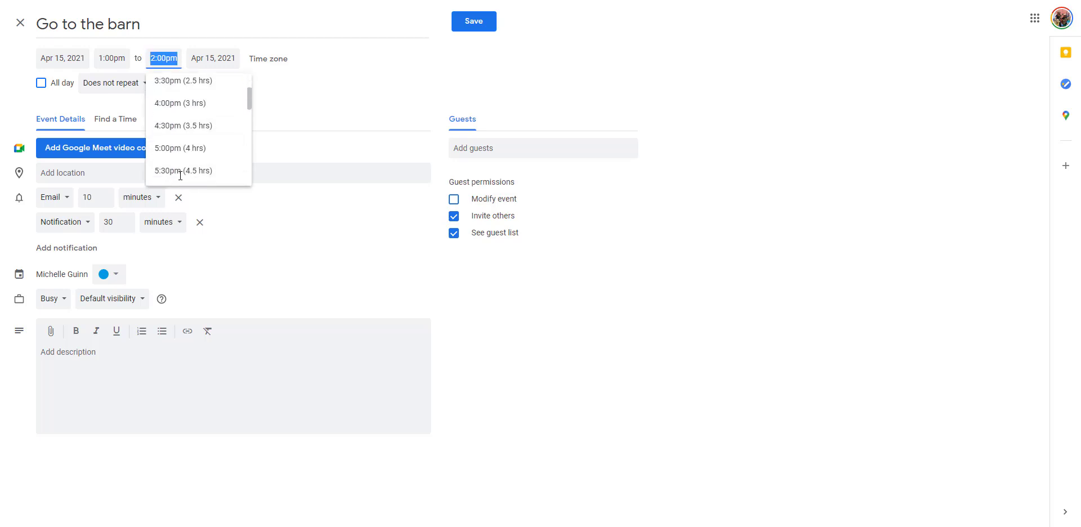
pyautogui.scroll(2, 251, 101)
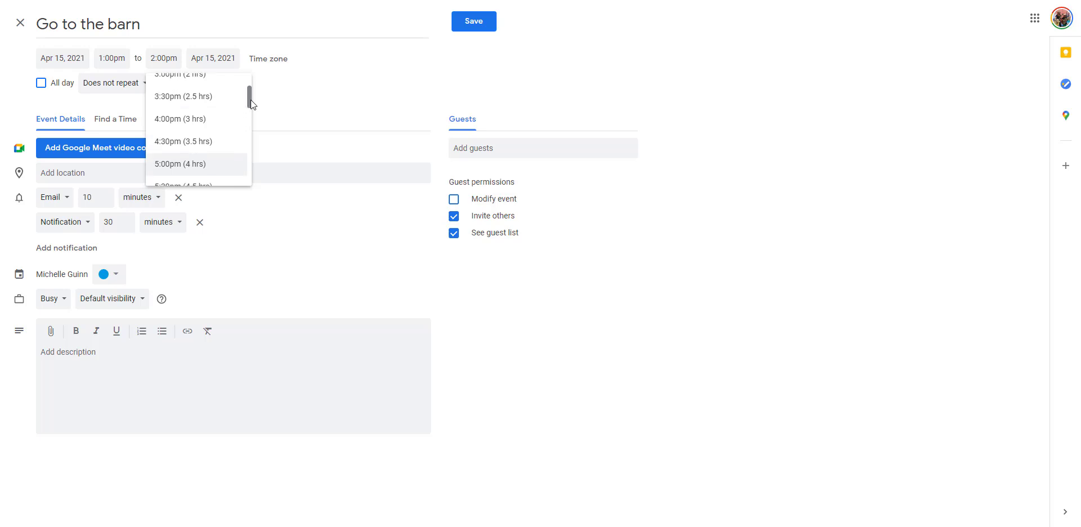
pyautogui.click(207, 119)
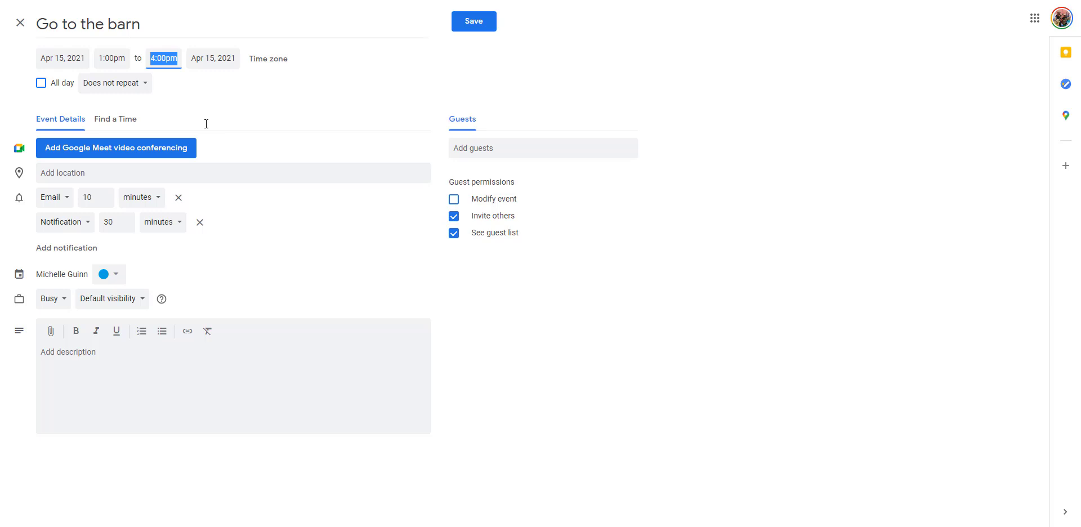
pyautogui.click(108, 86)
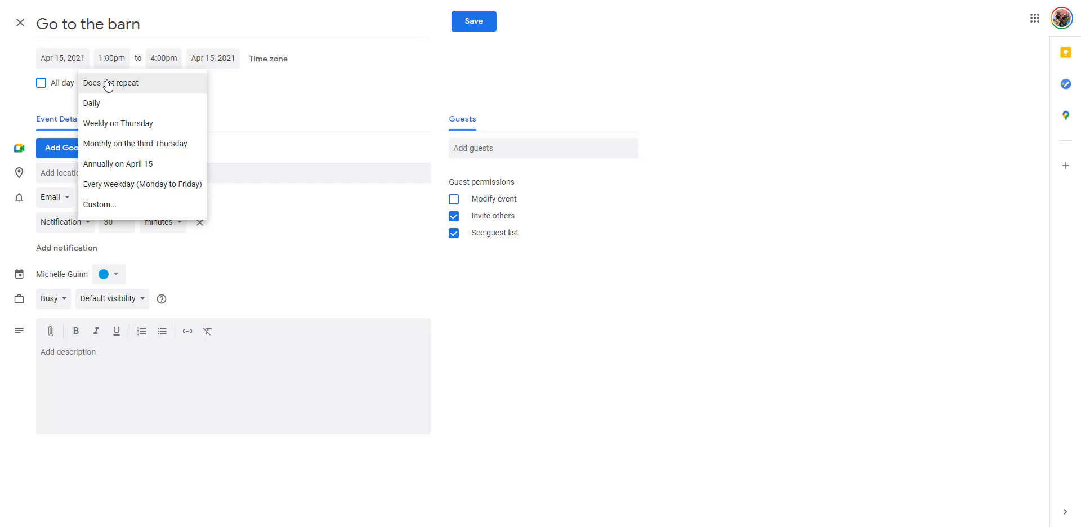
pyautogui.click(107, 124)
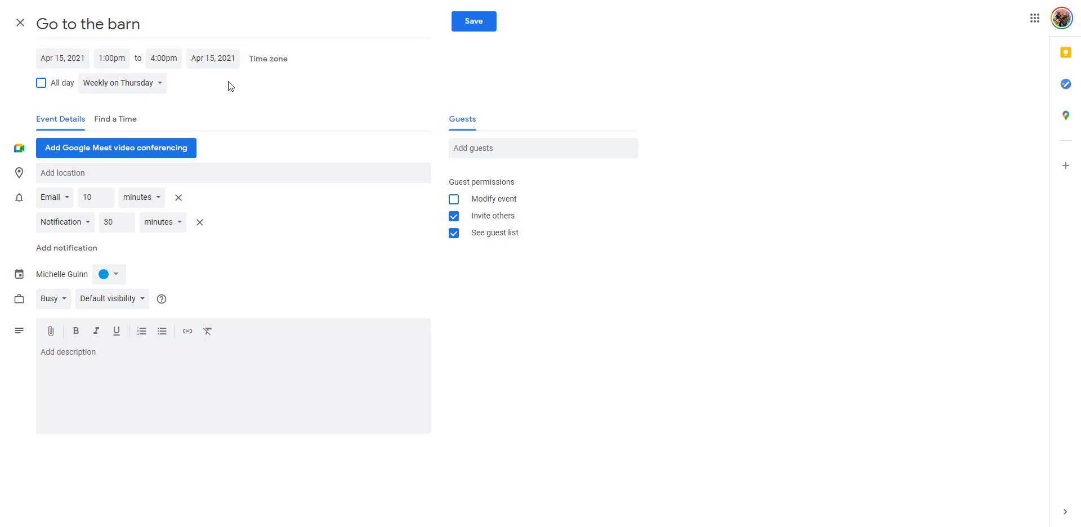
# Step: Color the barn event light green and save it
pyautogui.click(118, 278)
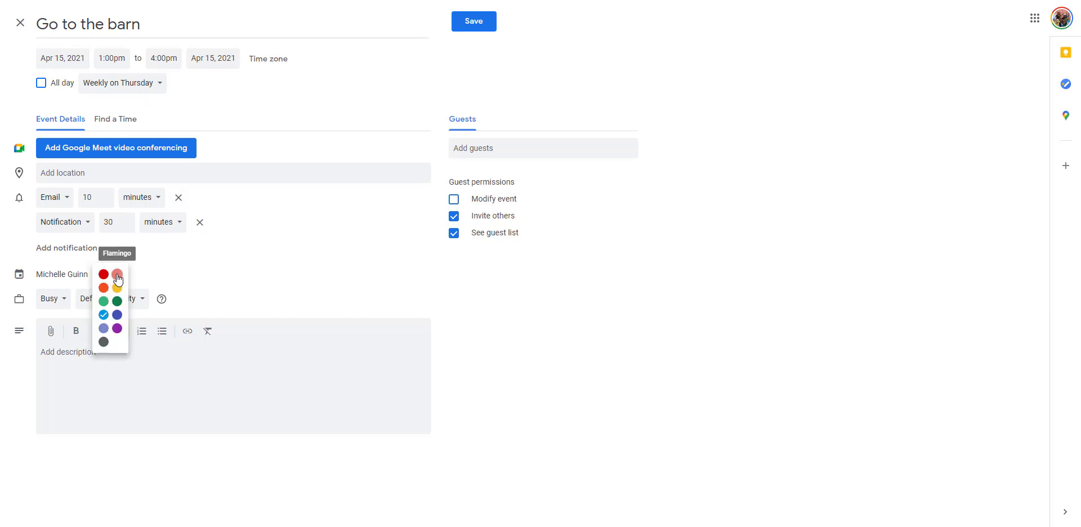
pyautogui.click(103, 307)
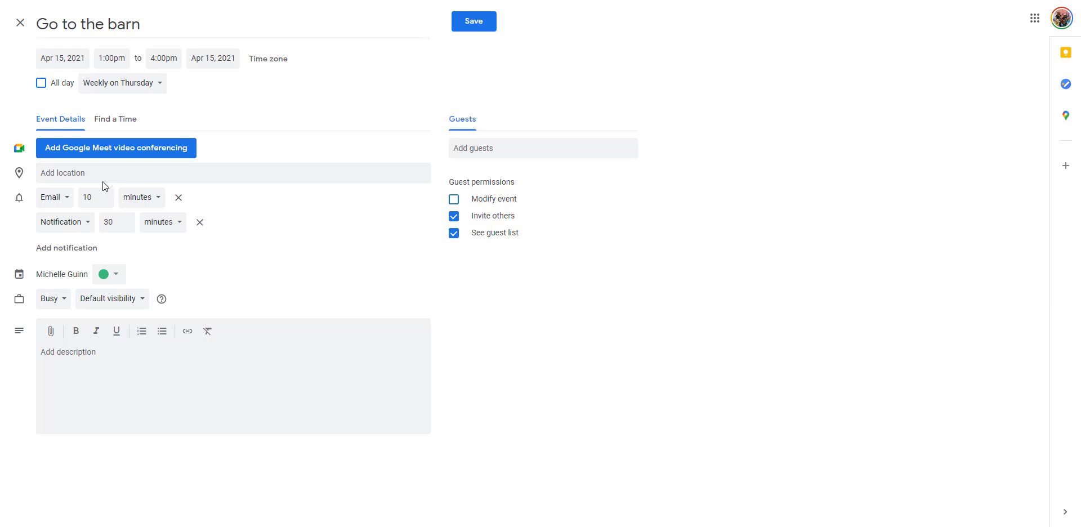
pyautogui.click(119, 277)
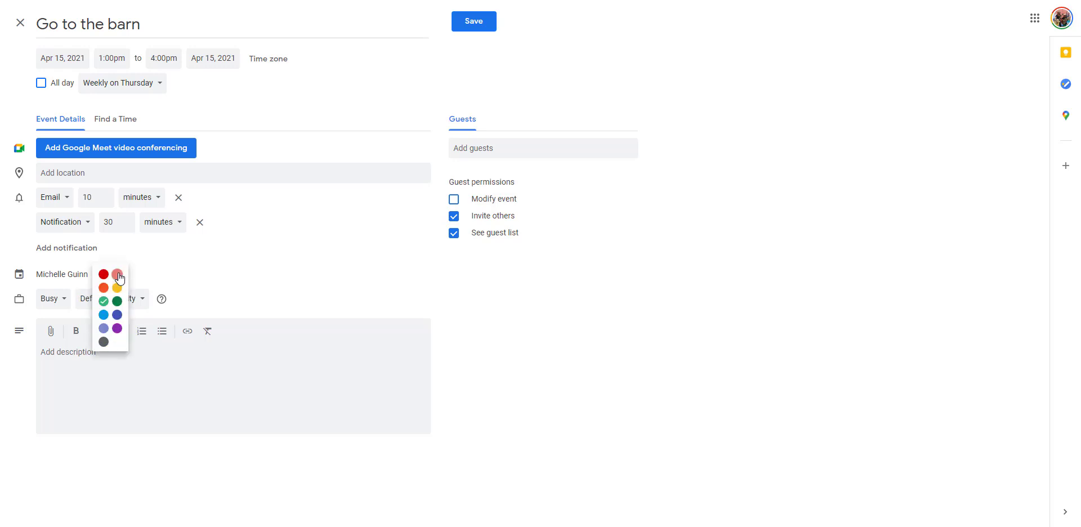
pyautogui.click(103, 302)
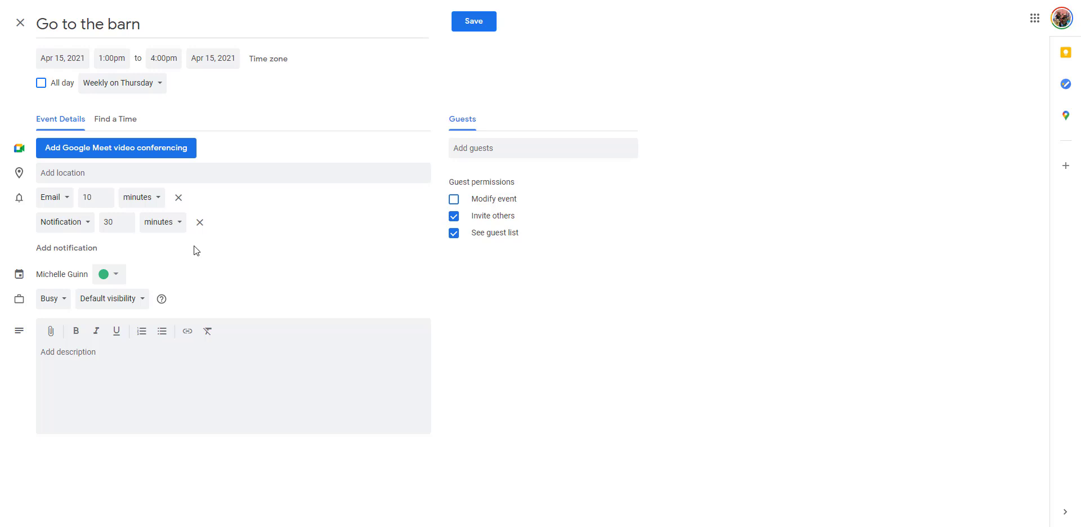
pyautogui.click(467, 25)
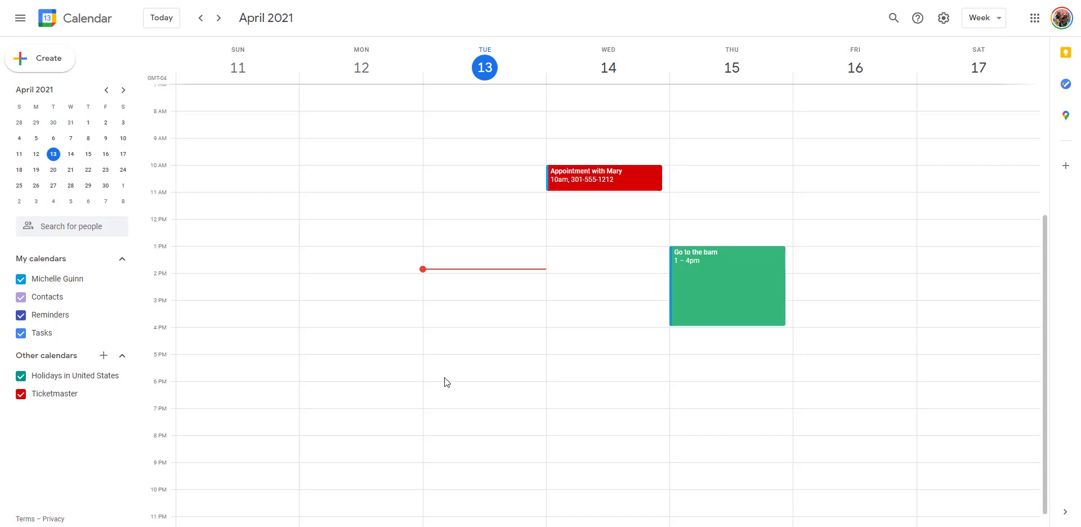
# Step: Start an April 13 event at 6:00pm titled "Meeting" with a custom recurrence of every 2 weeks
pyautogui.click(438, 391)
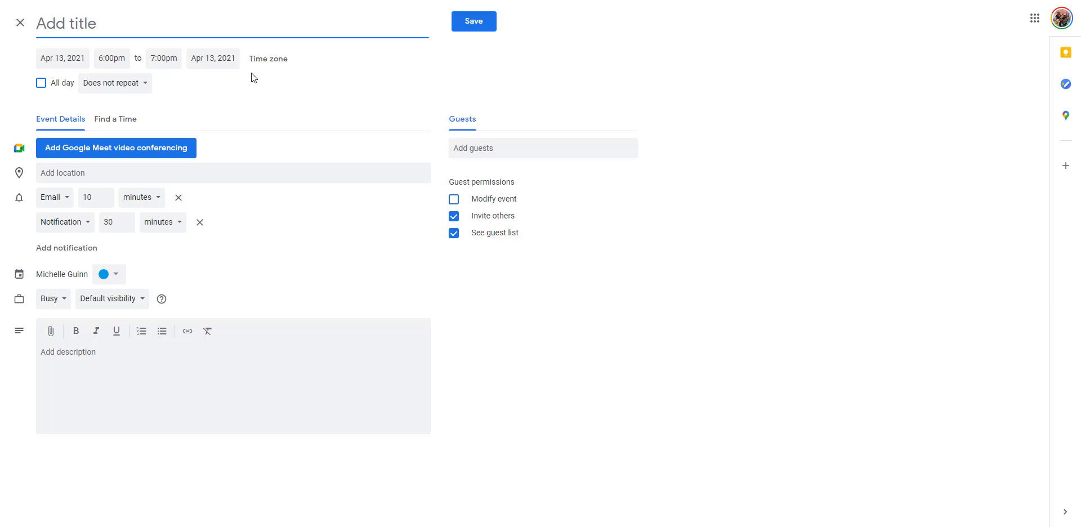
pyautogui.write('Meeting')
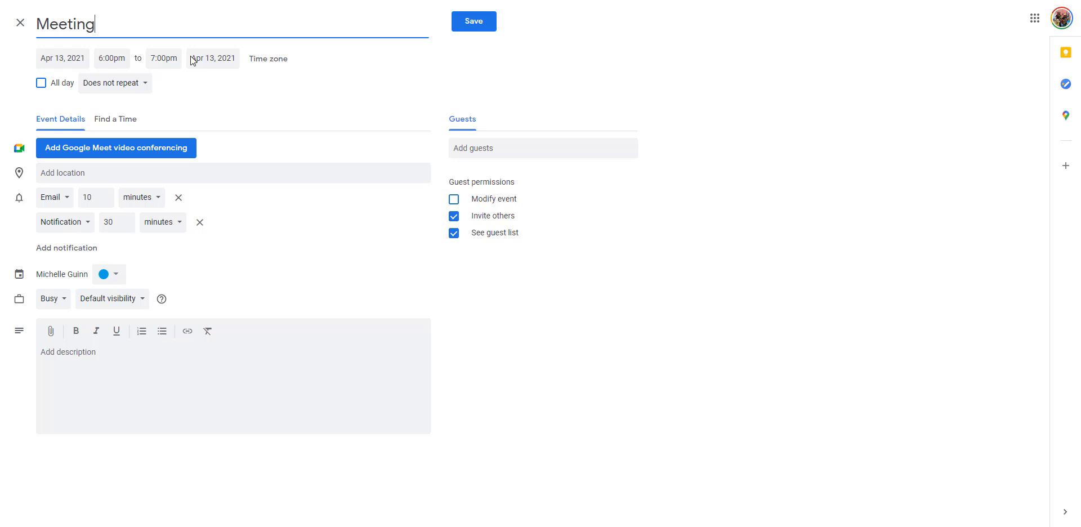
pyautogui.click(141, 89)
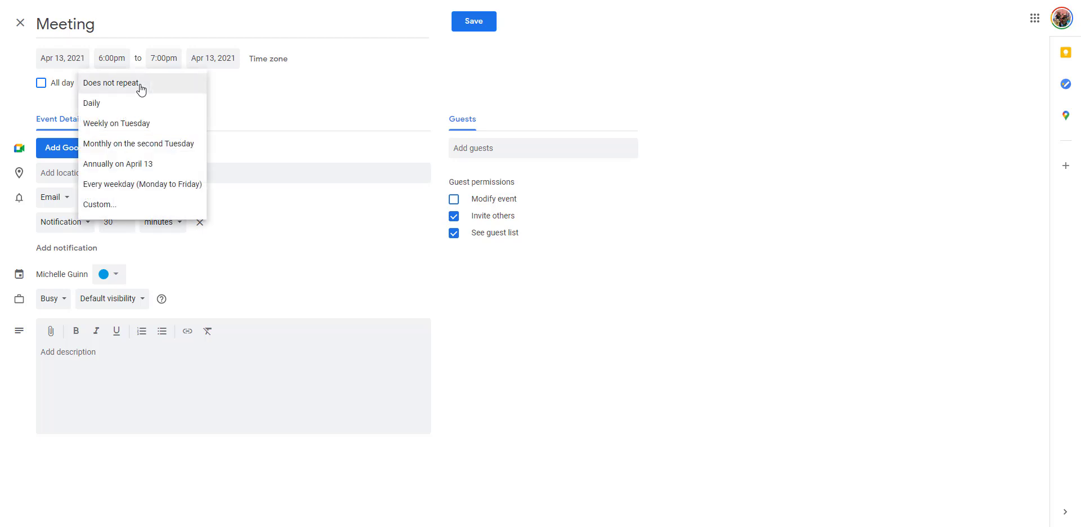
pyautogui.click(107, 206)
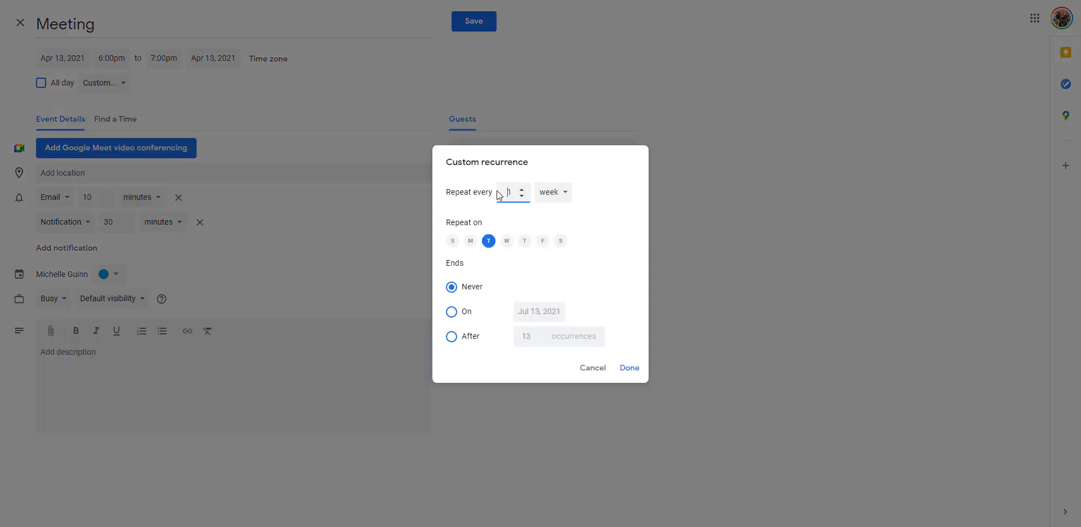
pyautogui.click(521, 189)
# Step: Try ending the recurrence on a date, never, and after 6 occurrences
pyautogui.click(451, 312)
pyautogui.click(545, 311)
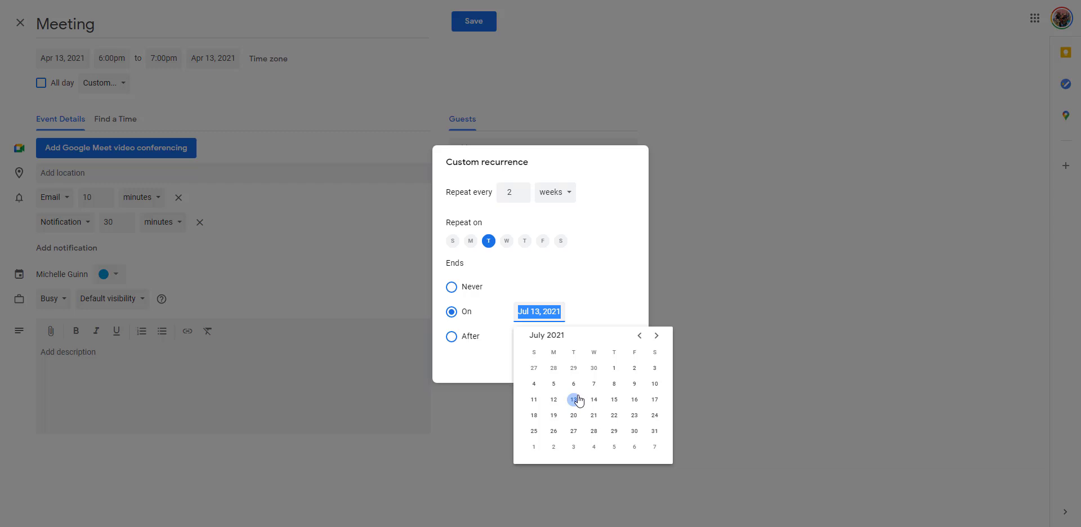
pyautogui.click(591, 286)
pyautogui.click(451, 287)
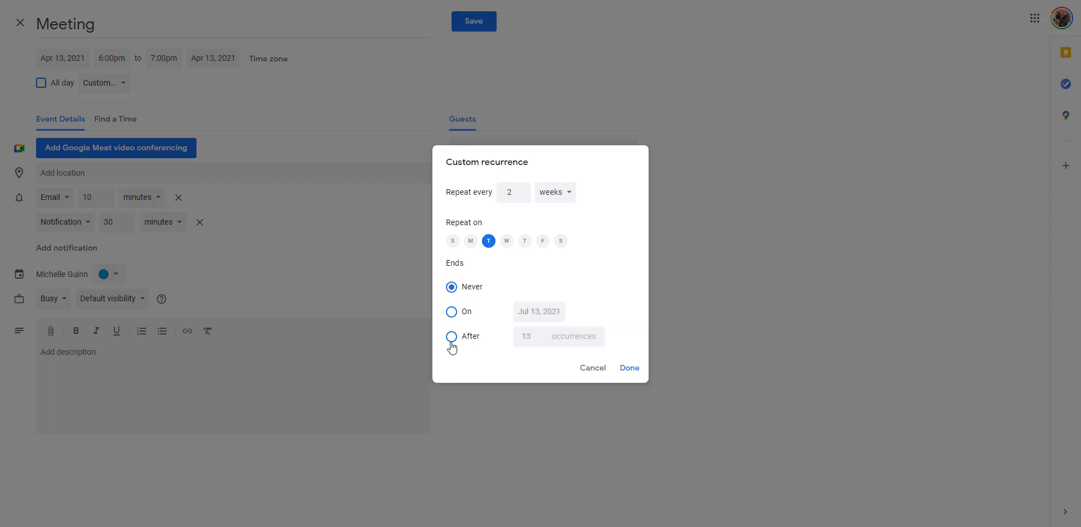
pyautogui.click(451, 337)
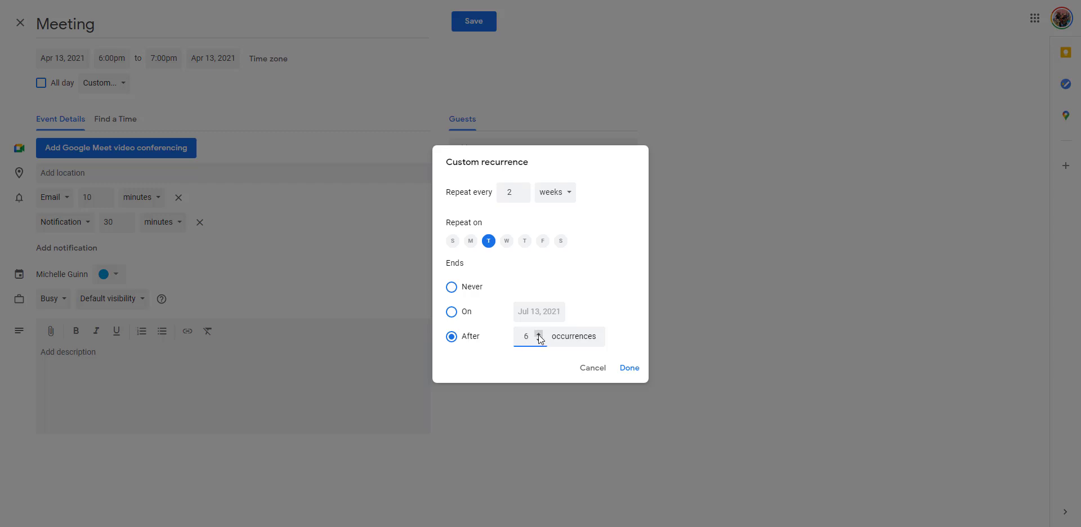
# Step: Set the Meeting's recurrence to never end and apply the custom recurrence
pyautogui.click(450, 291)
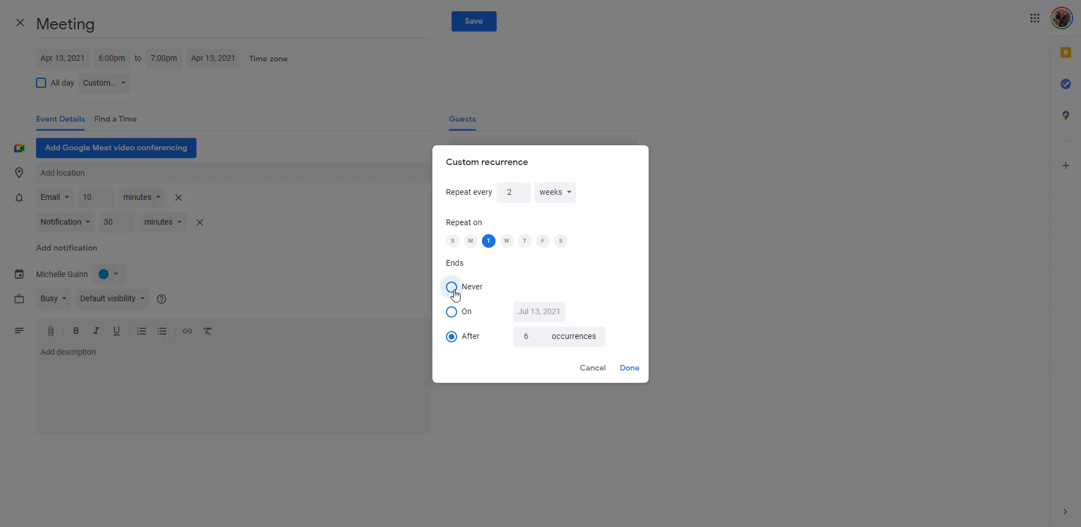
pyautogui.click(629, 368)
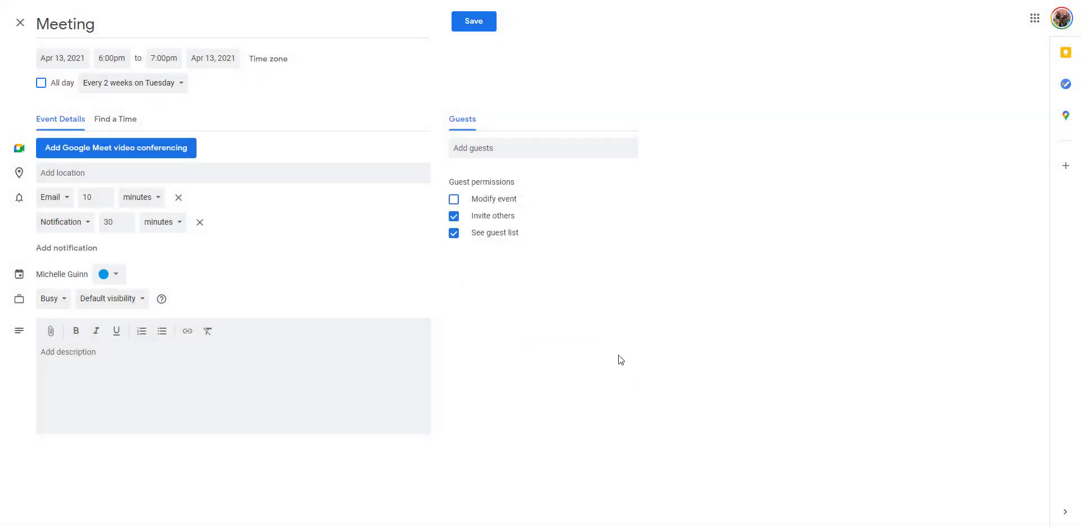
pyautogui.click(73, 198)
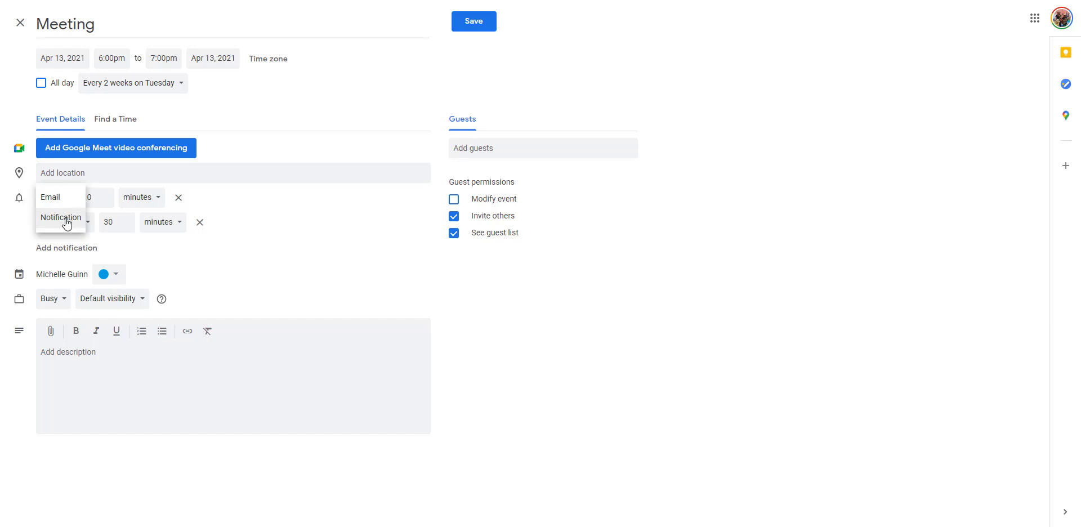
pyautogui.click(63, 215)
pyautogui.click(126, 195)
pyautogui.click(127, 195)
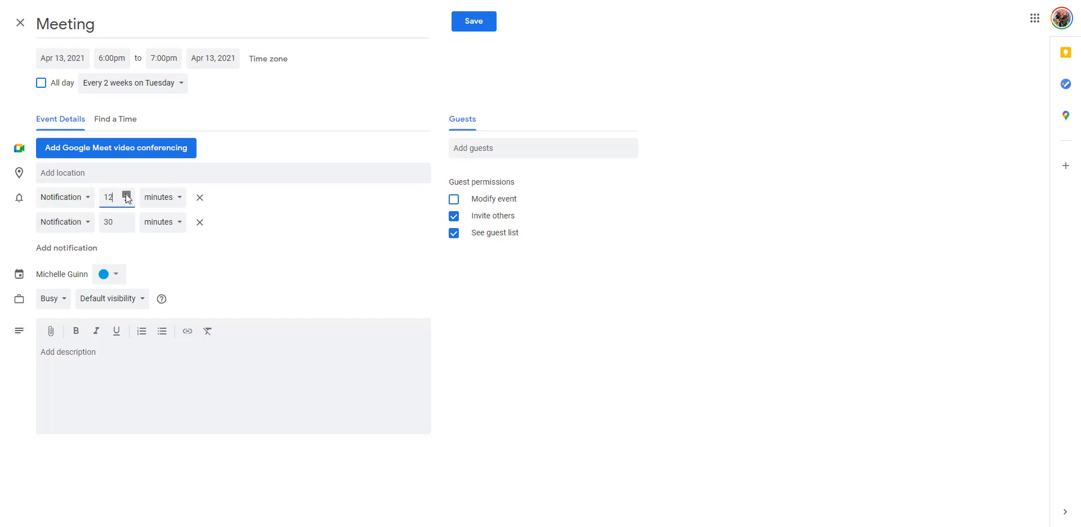
pyautogui.click(126, 195)
pyautogui.click(126, 195)
pyautogui.click(126, 195)
pyautogui.click(126, 194)
pyautogui.click(126, 195)
pyautogui.doubleClick(126, 195)
pyautogui.click(126, 195)
pyautogui.click(126, 195)
pyautogui.click(126, 195)
pyautogui.click(126, 195)
pyautogui.click(126, 195)
pyautogui.doubleClick(110, 196)
pyautogui.write('30')
# Step: Set the second notification to 2 minutes and the Meeting's color to Tangerine
pyautogui.click(113, 222)
pyautogui.doubleClick(109, 223)
pyautogui.write('5')
pyautogui.click(216, 244)
pyautogui.click(116, 275)
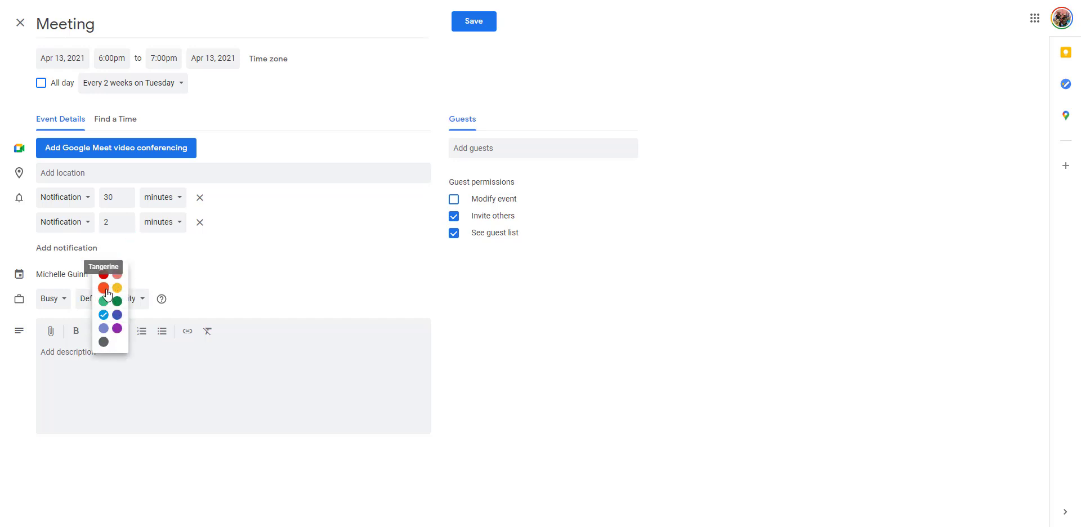
pyautogui.click(104, 288)
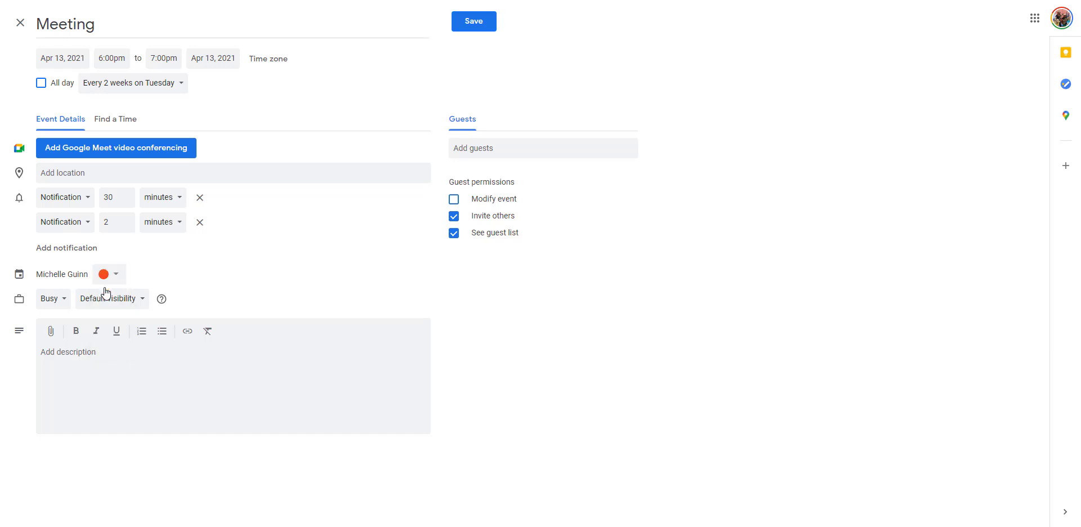
# Step: Enter "zoom link" as the Meeting's location and save the event
pyautogui.click(95, 175)
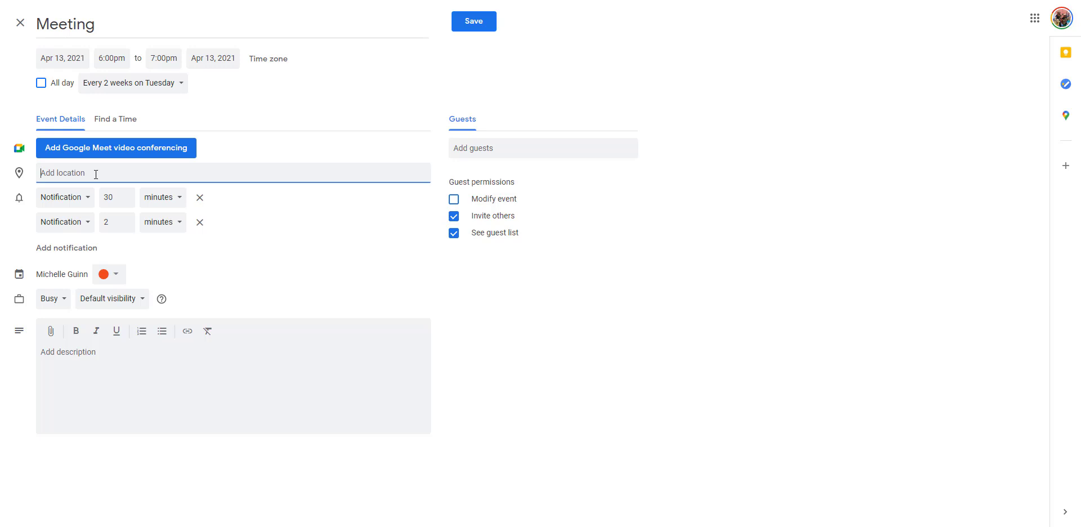
pyautogui.write('zoom lin')
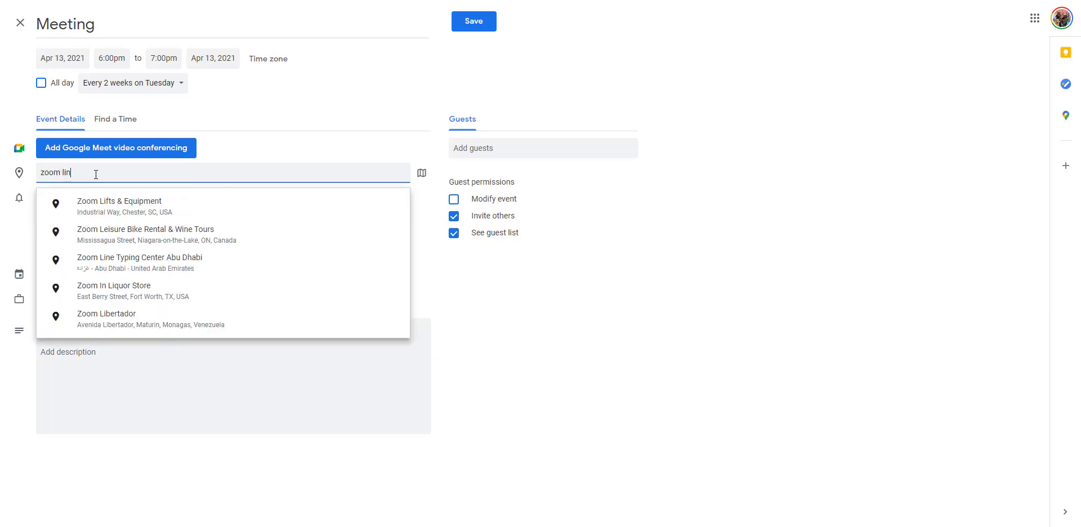
pyautogui.write('e')
pyautogui.write('k')
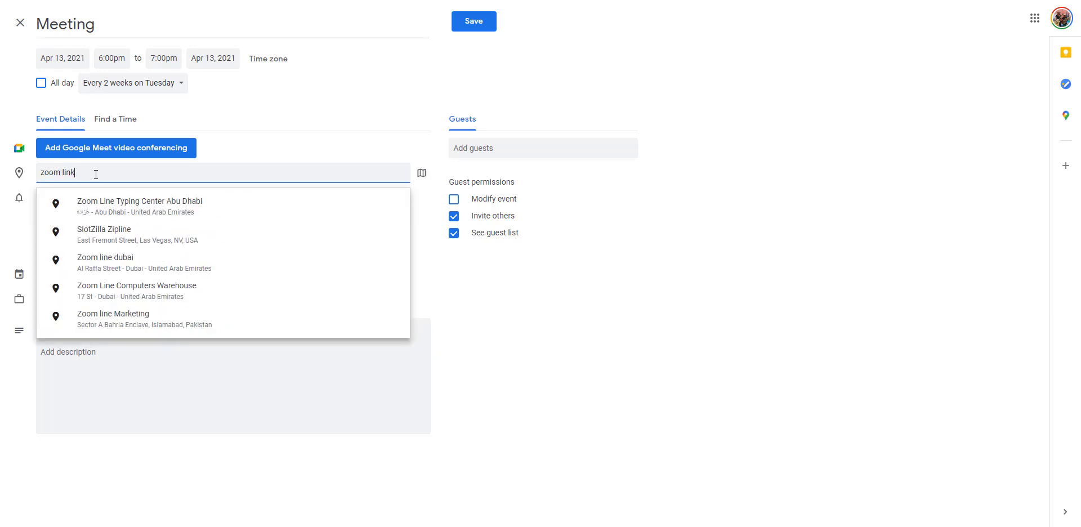
pyautogui.click(262, 147)
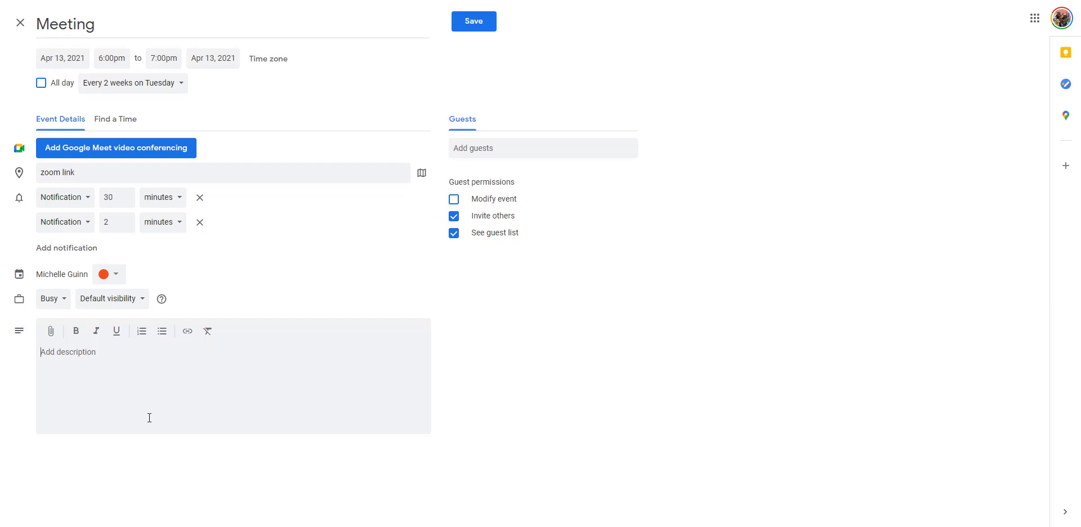
pyautogui.click(480, 25)
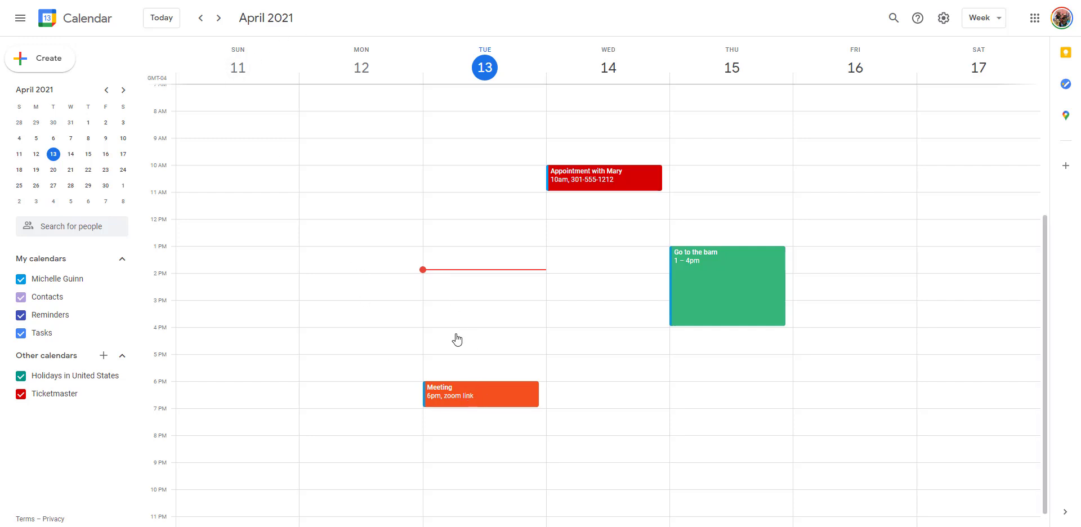
# Step: Check the Meeting's biweekly occurrences week by week through the week of June 6, 2021
pyautogui.click(219, 18)
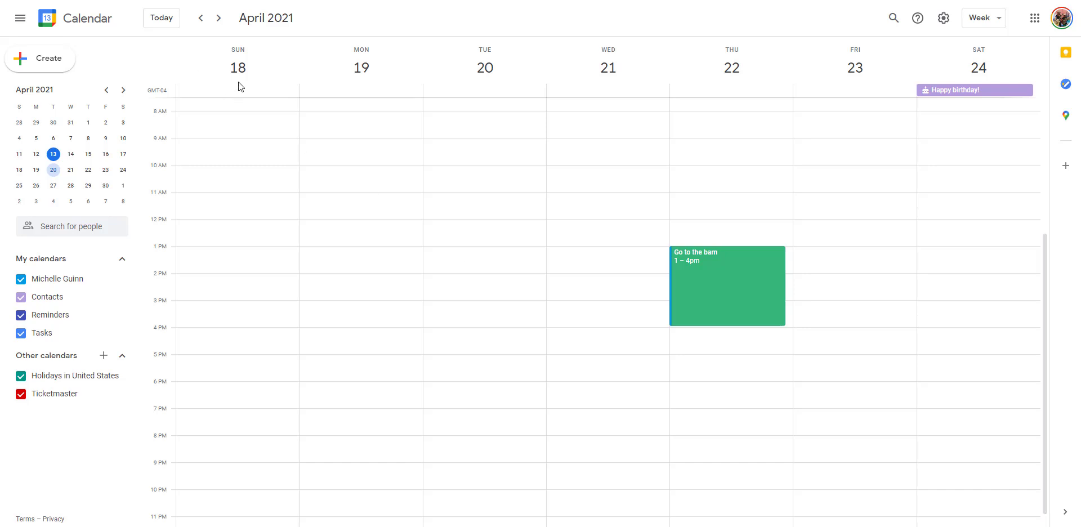
pyautogui.click(219, 20)
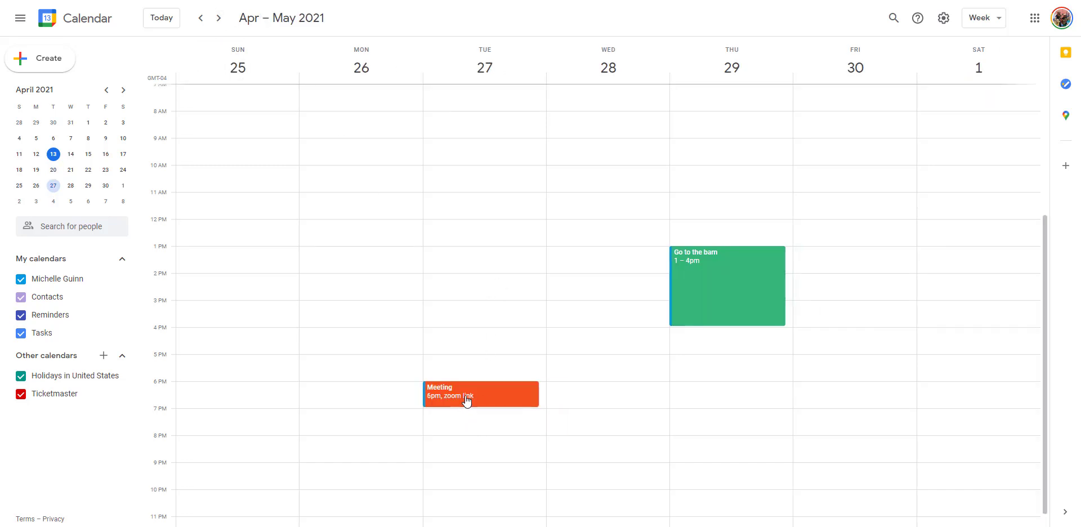
pyautogui.click(221, 24)
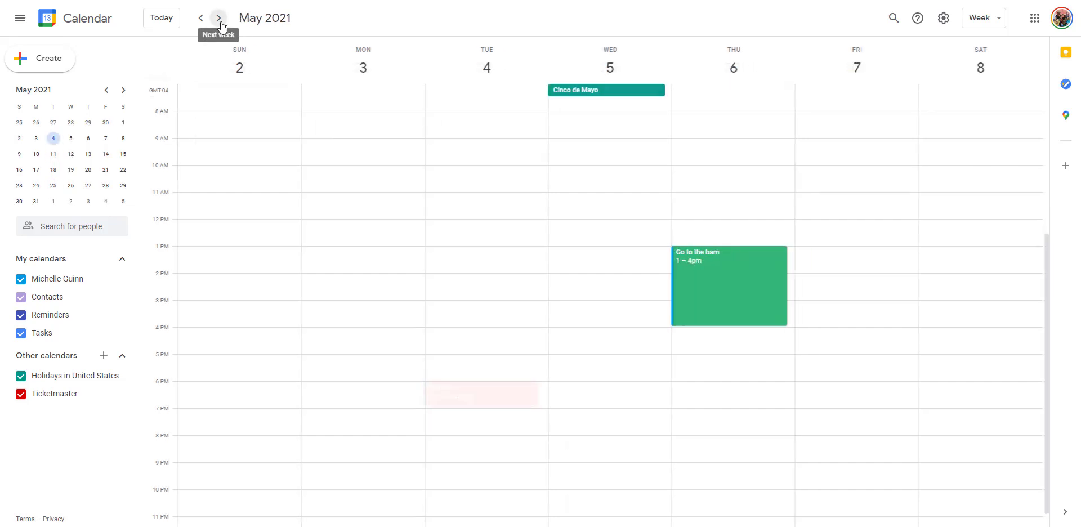
pyautogui.click(221, 22)
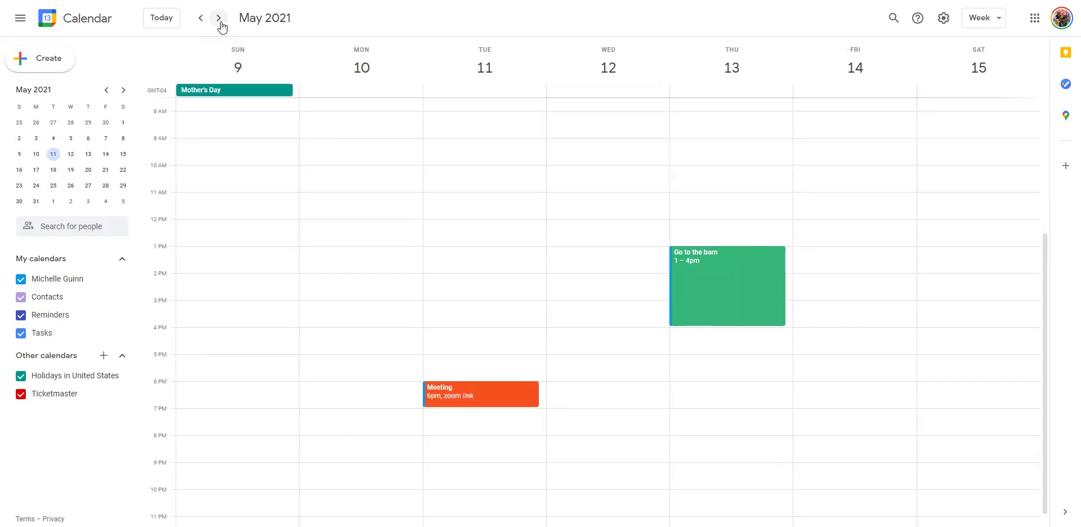
pyautogui.click(221, 24)
pyautogui.click(221, 24)
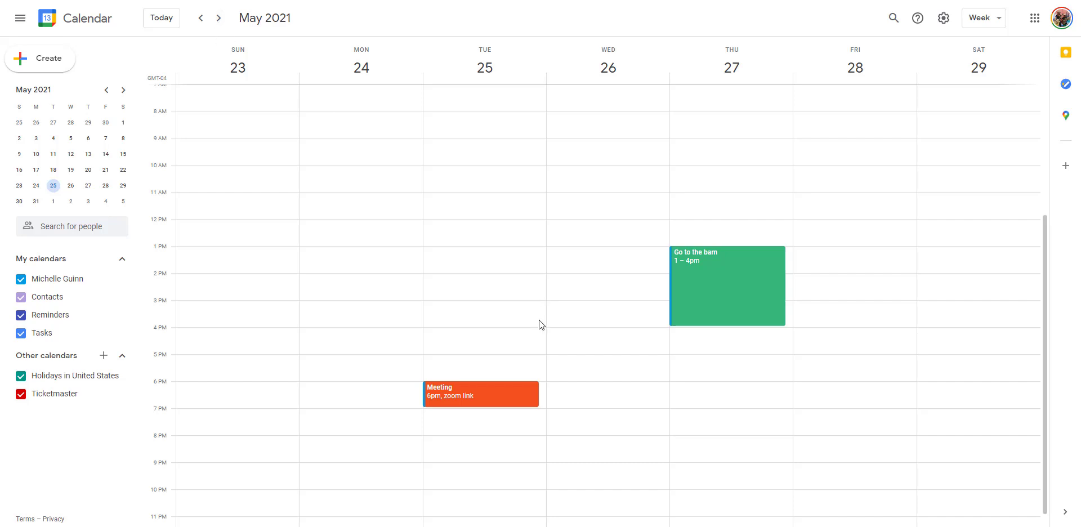
pyautogui.click(219, 18)
pyautogui.click(219, 18)
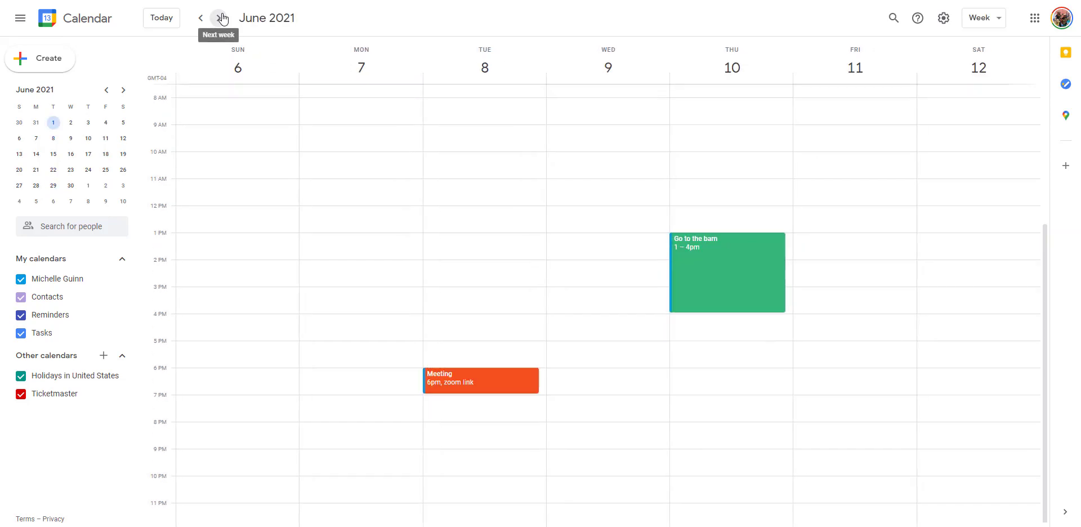
# Step: Delete the June 8 Meeting occurrence together with all following events in the series
pyautogui.click(489, 382)
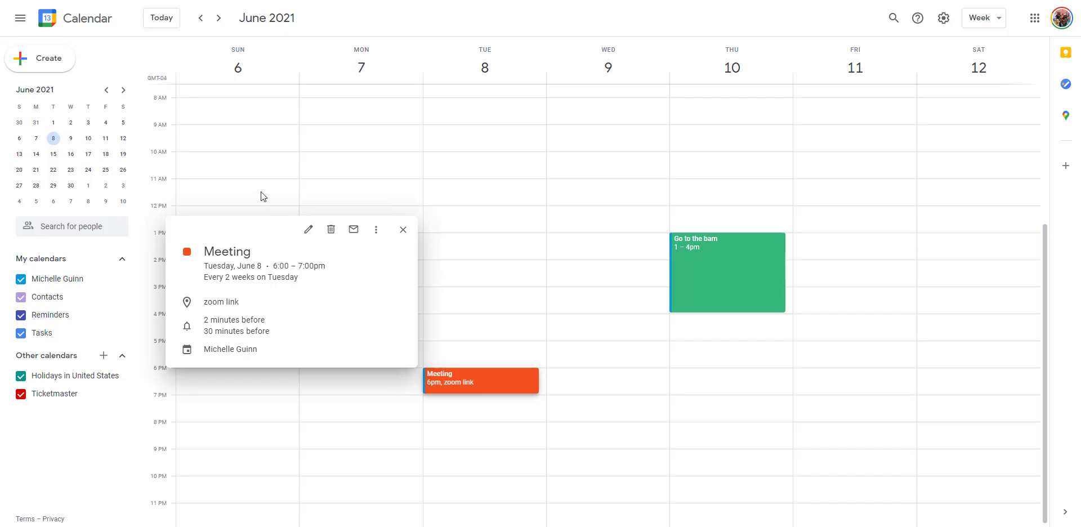
pyautogui.click(332, 233)
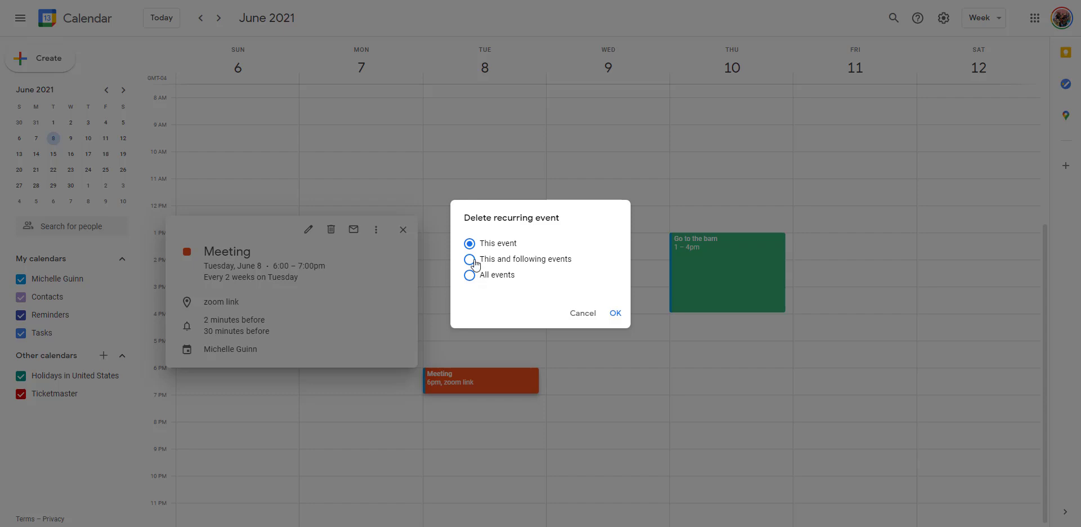
pyautogui.click(473, 261)
pyautogui.click(470, 276)
pyautogui.click(471, 262)
pyautogui.click(617, 316)
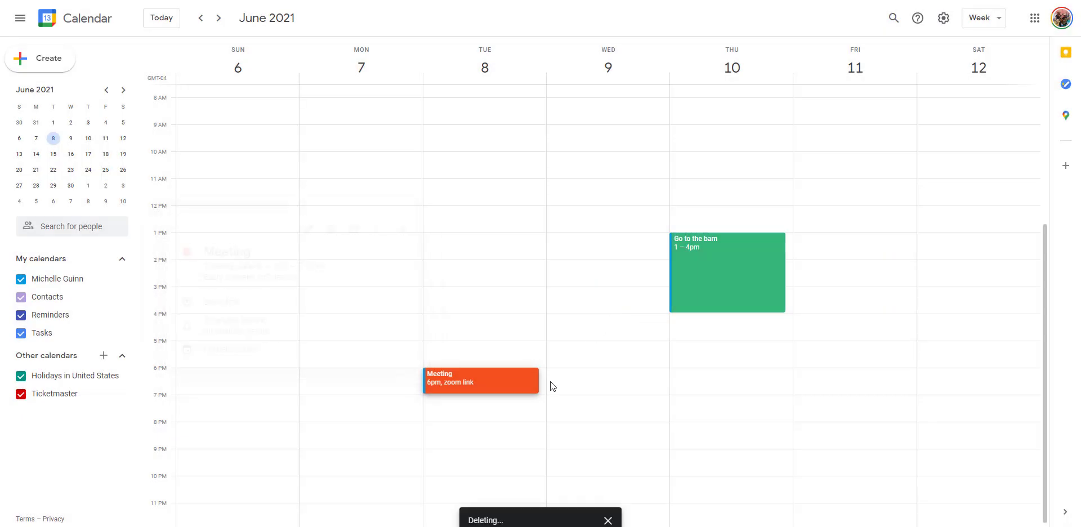
# Step: Review the remaining Meeting occurrences in the earlier weeks, back to the week of April 11, 2021
pyautogui.click(201, 18)
pyautogui.click(201, 18)
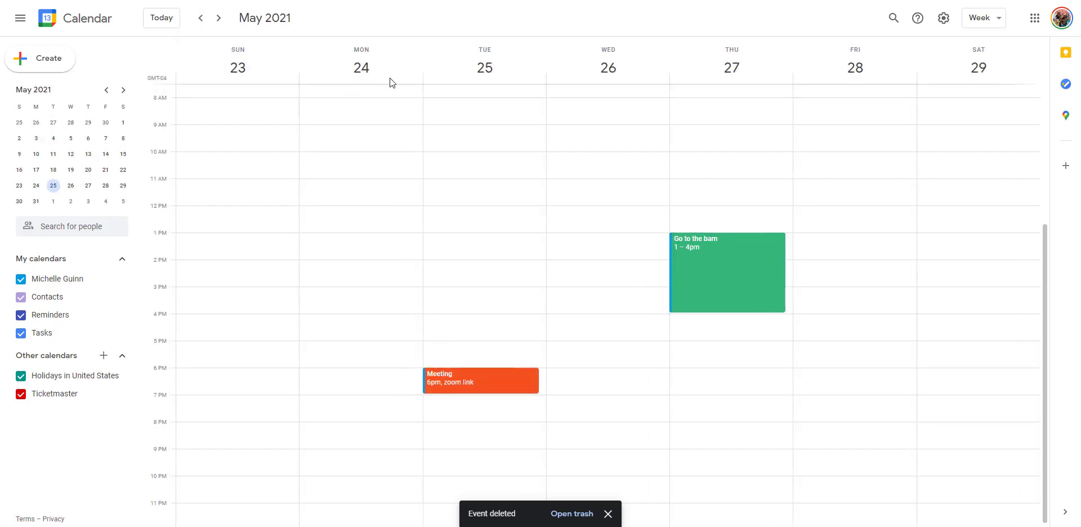
pyautogui.click(202, 19)
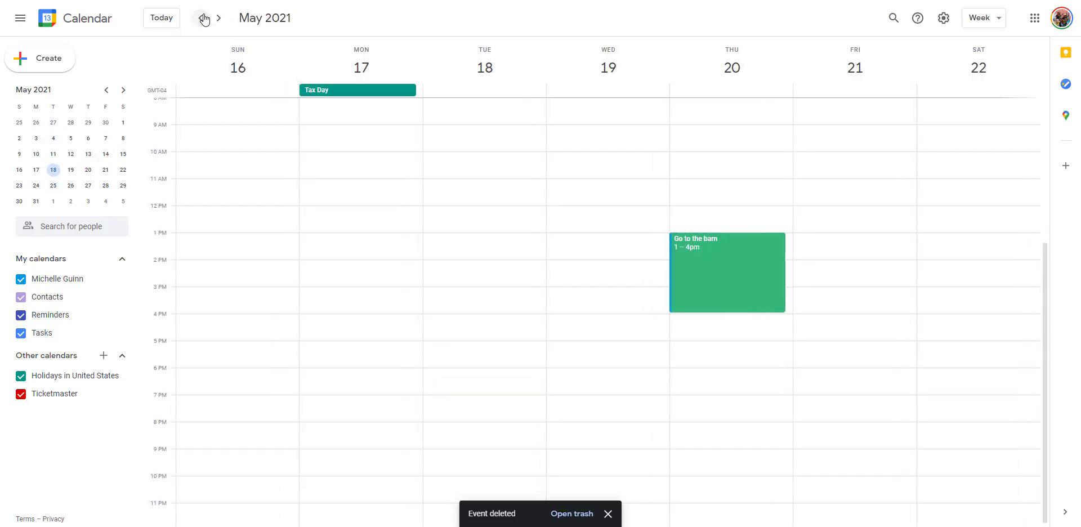
pyautogui.click(203, 18)
pyautogui.click(203, 18)
pyautogui.click(203, 19)
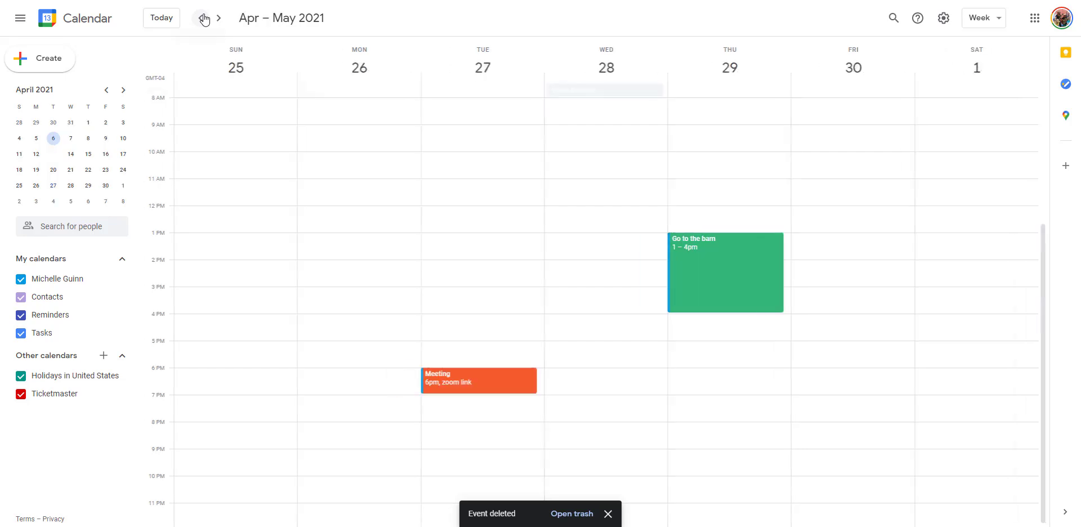
pyautogui.click(203, 18)
pyautogui.click(203, 19)
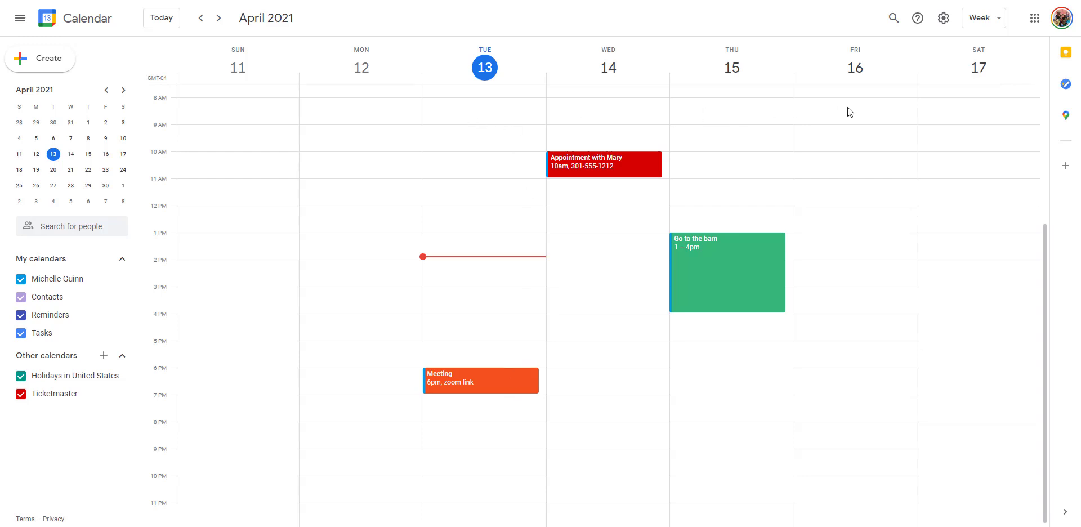
# Step: Create an event titled "Summit -" on Friday, April 16, 2021
pyautogui.doubleClick(876, 110)
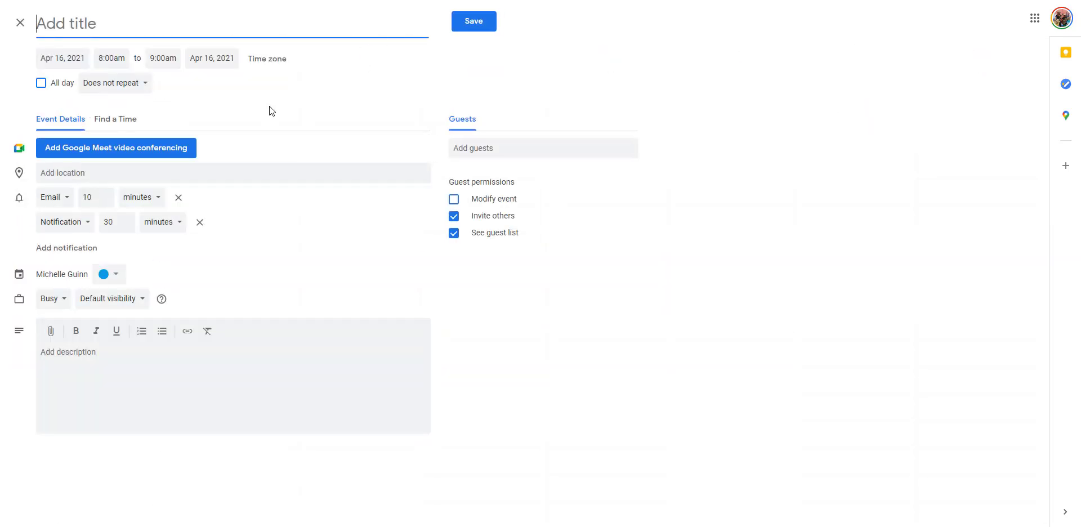
pyautogui.write('Summit')
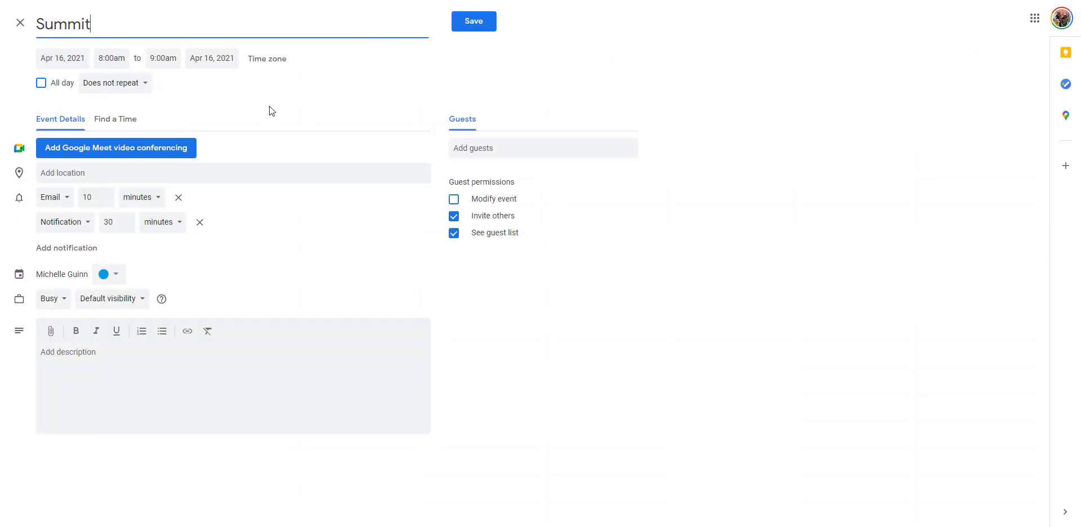
pyautogui.write(' -')
# Step: Set the Summit's time from 9:00am to 6:00pm
pyautogui.click(112, 64)
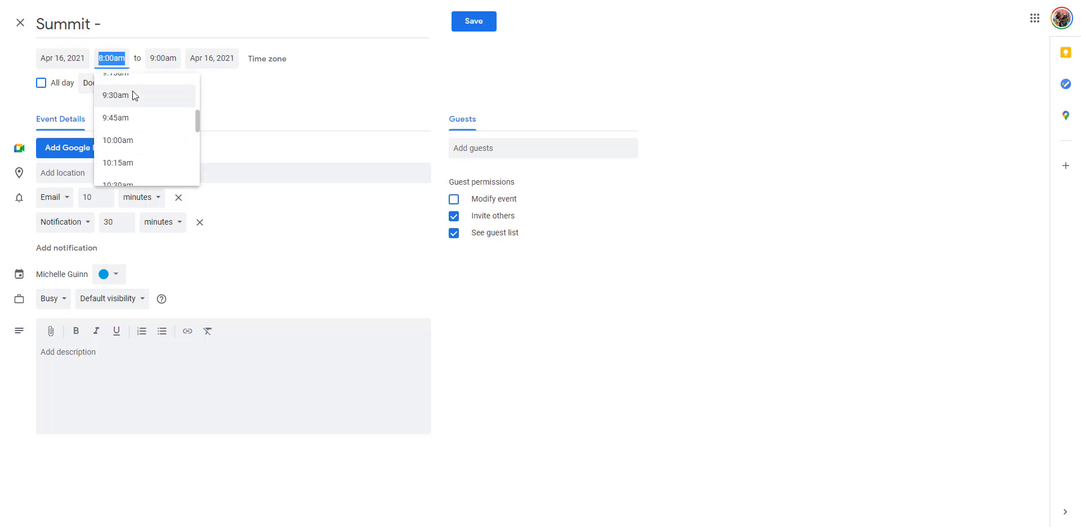
pyautogui.scroll(-2, 194, 119)
pyautogui.scroll(2, 198, 118)
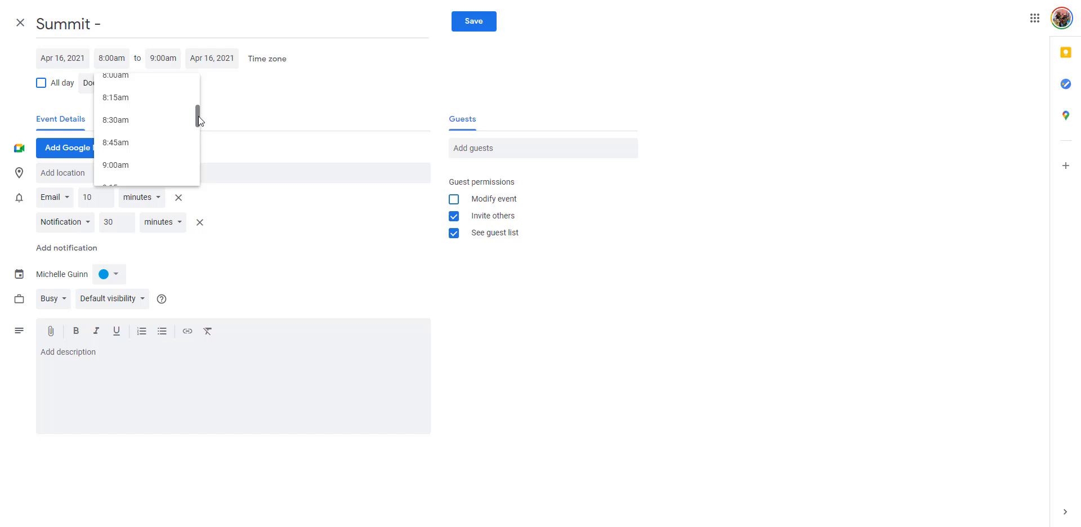
pyautogui.click(146, 161)
pyautogui.click(176, 65)
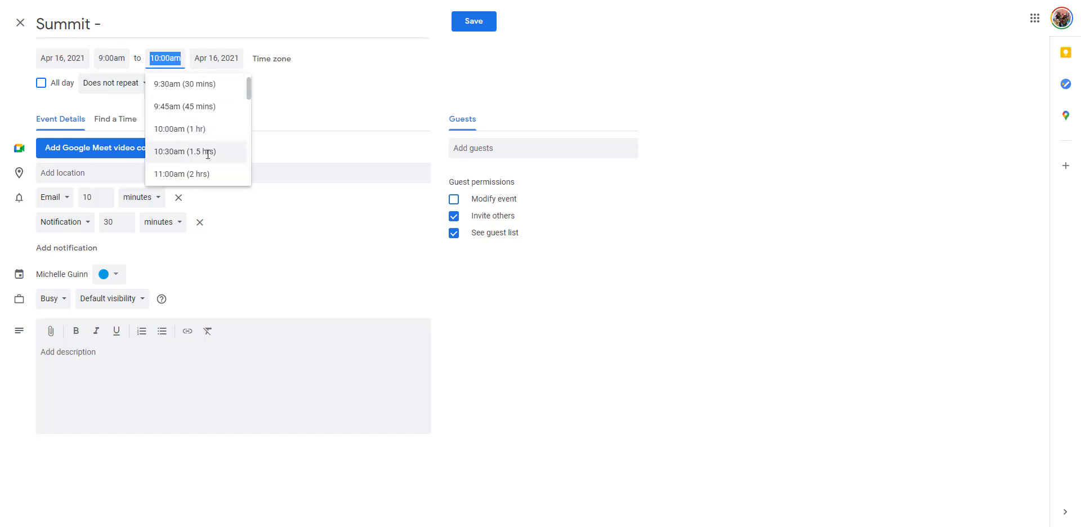
pyautogui.scroll(-6, 206, 152)
pyautogui.scroll(1, 203, 157)
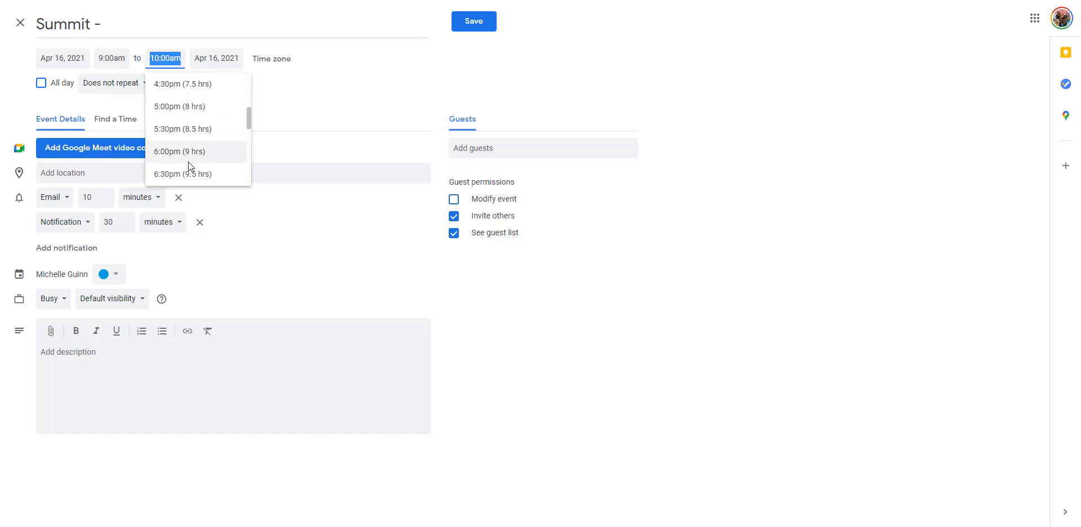
pyautogui.click(184, 163)
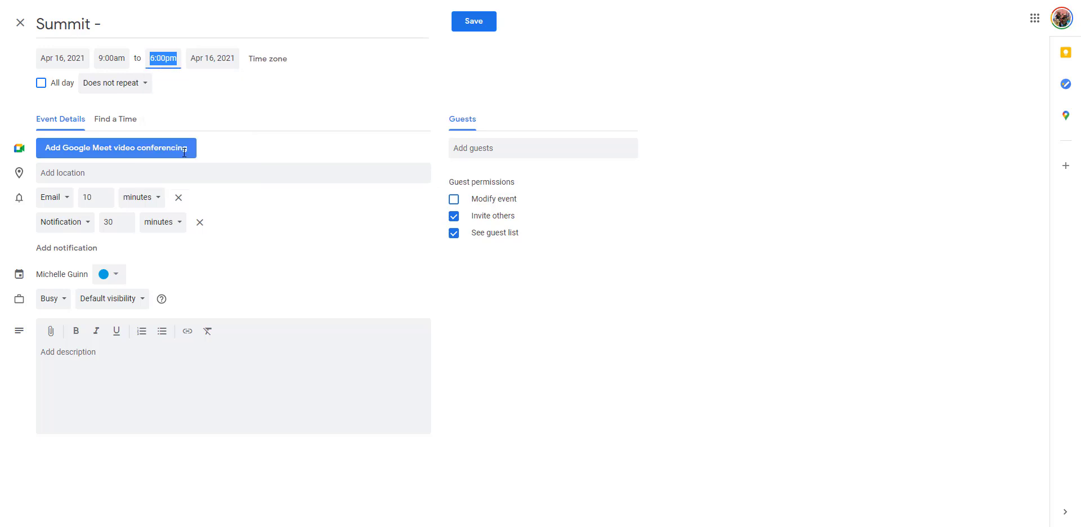
# Step: Leave the Summit's location empty and change the event color to purple
pyautogui.click(119, 178)
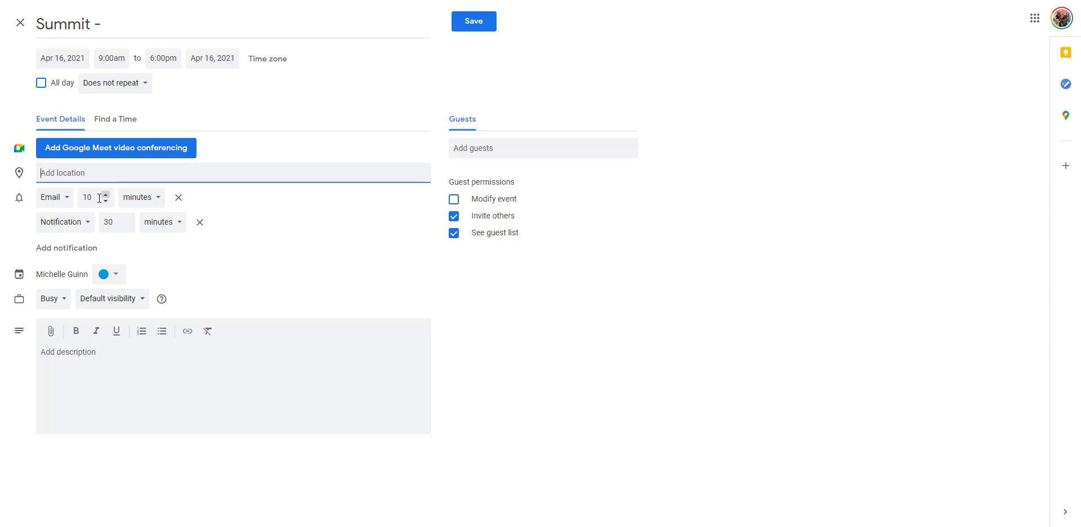
pyautogui.click(104, 276)
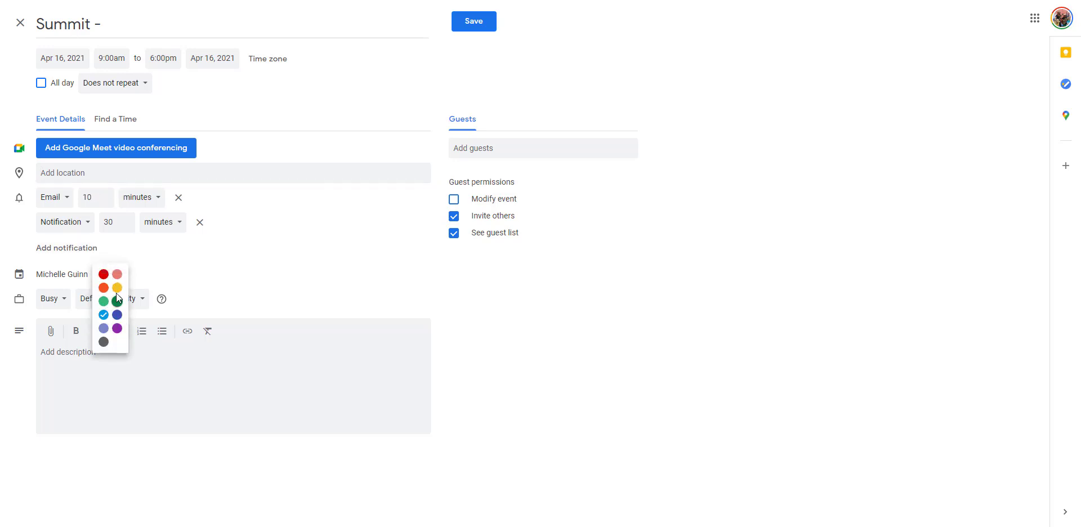
pyautogui.click(116, 329)
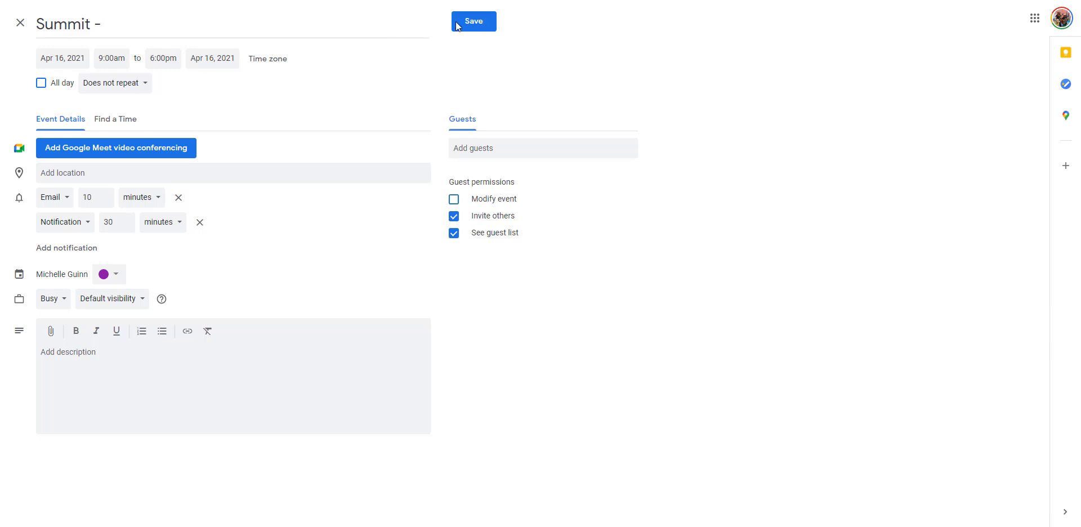
# Step: Set the Summit to repeat daily
pyautogui.click(100, 88)
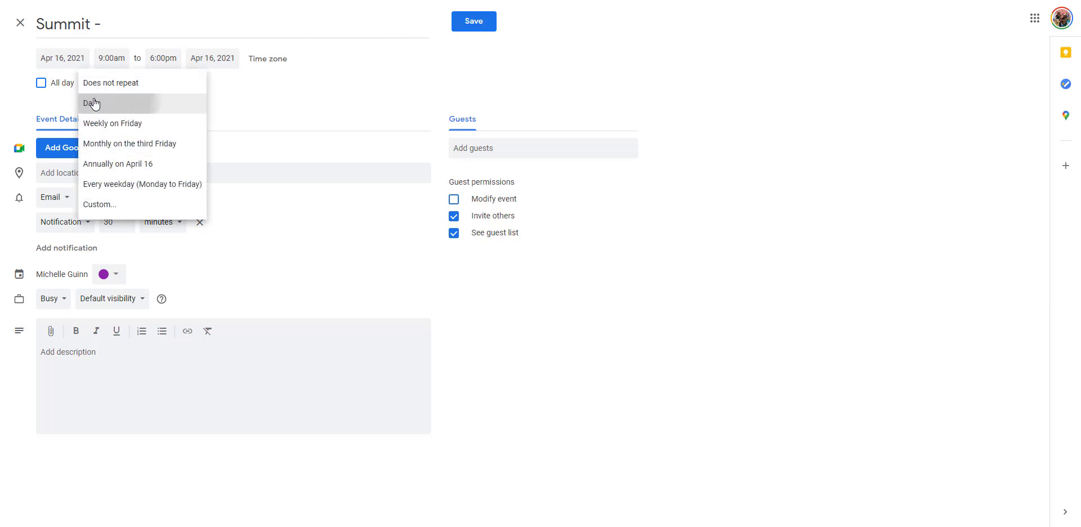
pyautogui.click(94, 103)
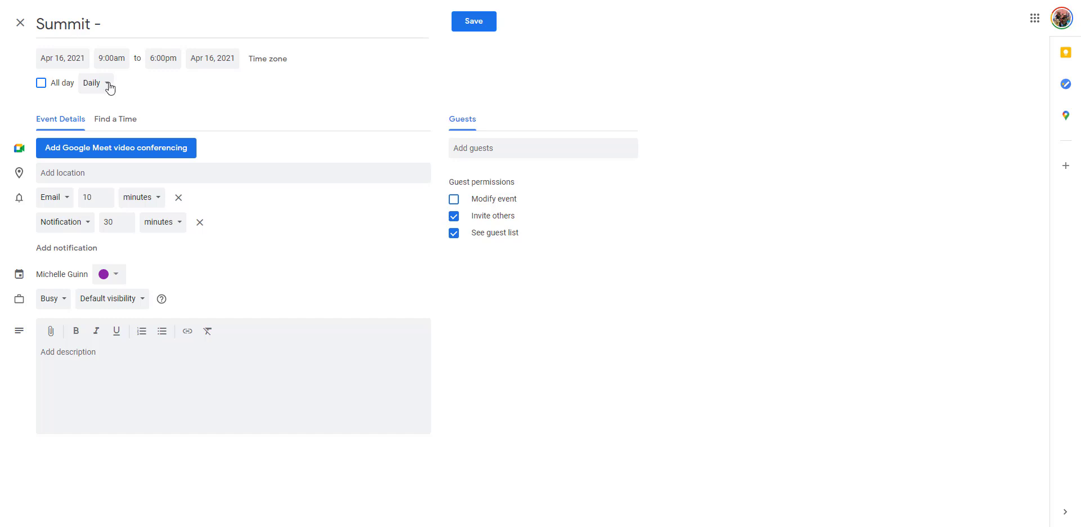
pyautogui.click(106, 86)
pyautogui.click(230, 104)
# Step: Set the Summit's end date to Apr 18, 2021, and save the event
pyautogui.click(214, 57)
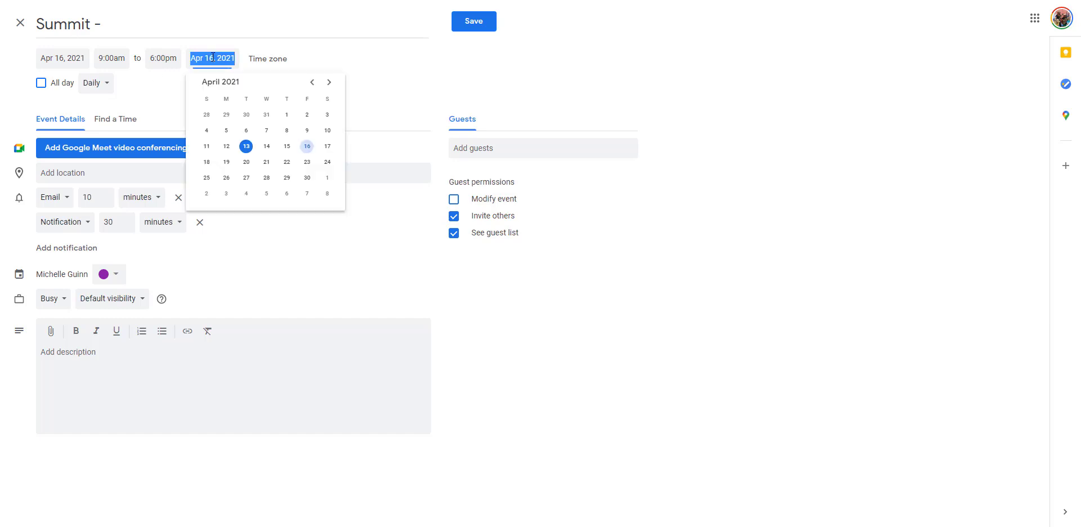
pyautogui.click(207, 162)
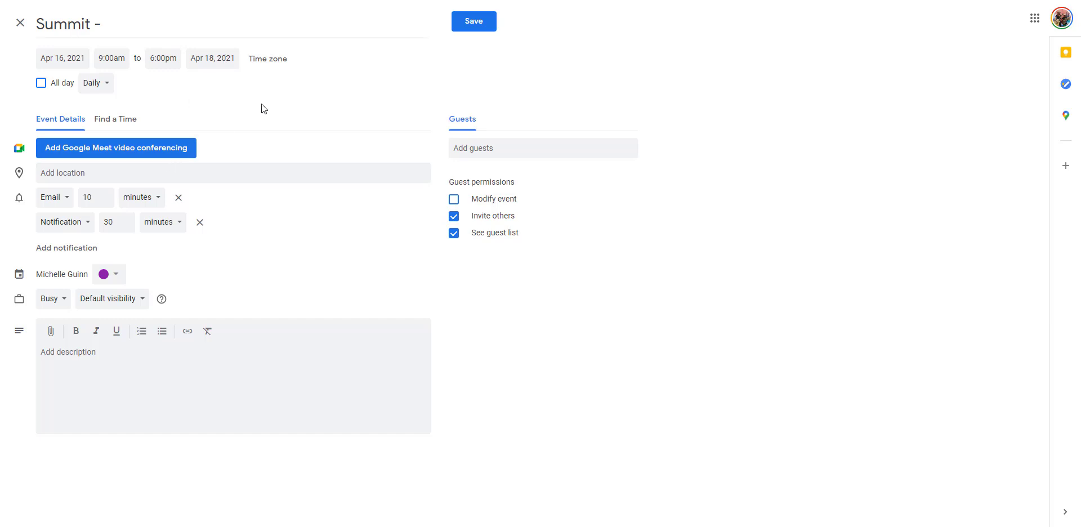
pyautogui.click(472, 21)
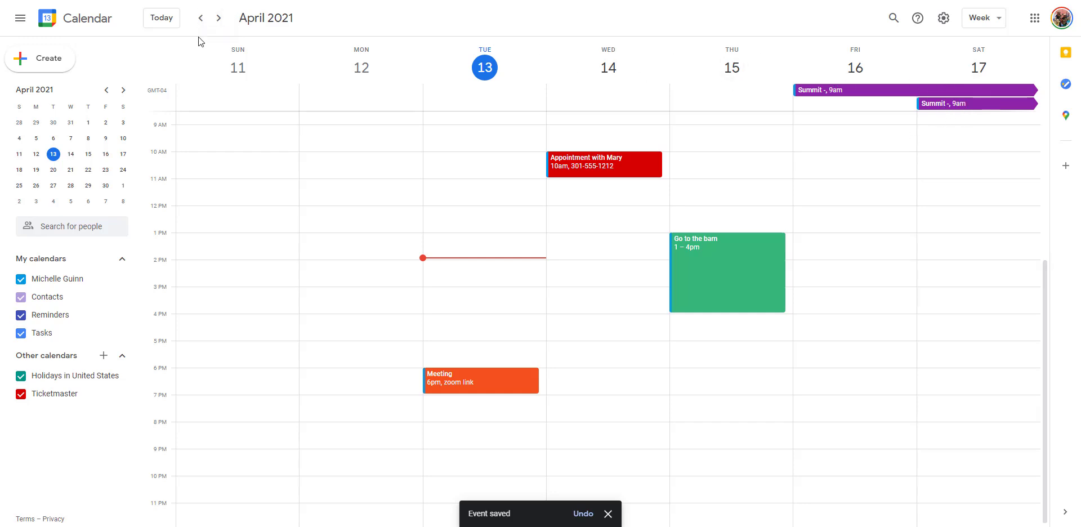
pyautogui.click(224, 22)
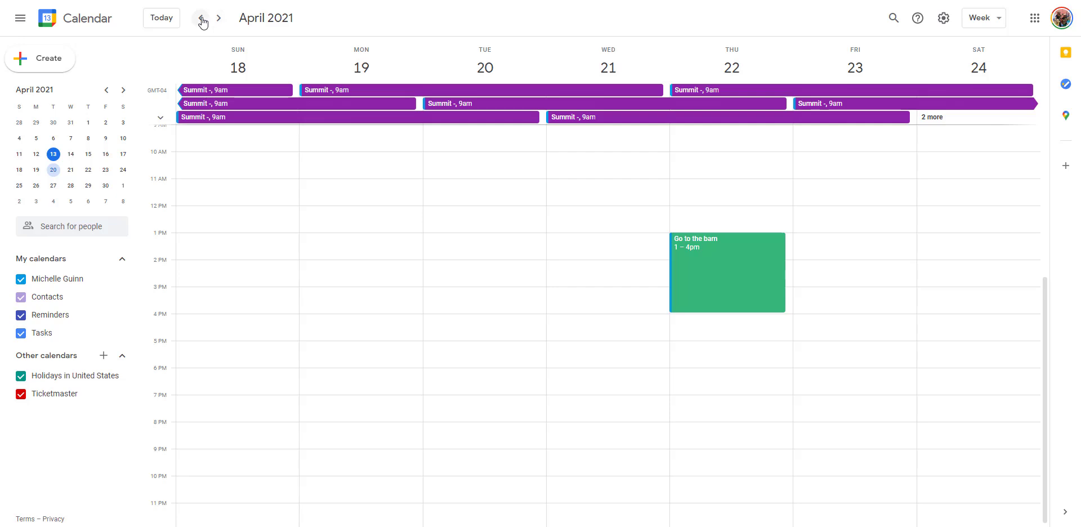
pyautogui.click(202, 19)
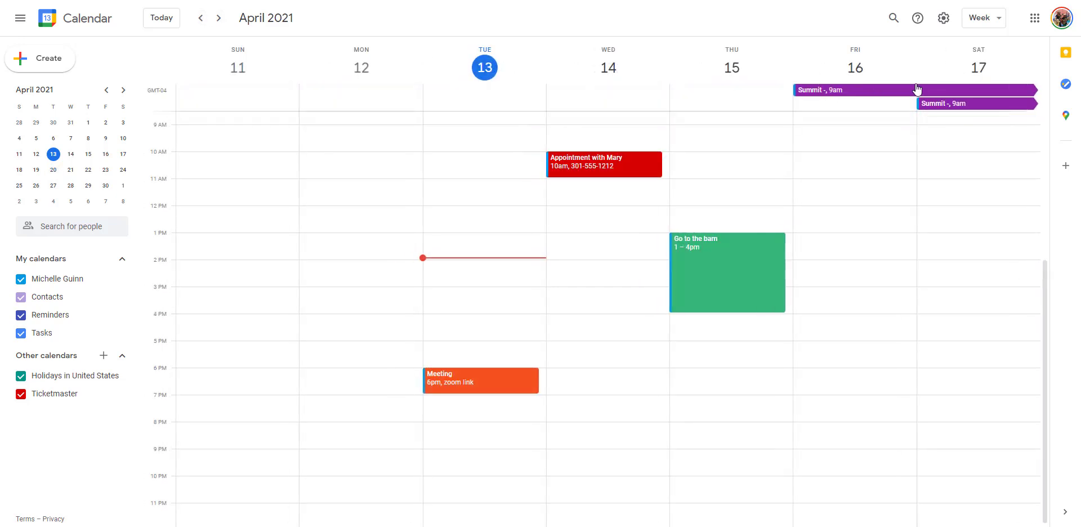
# Step: Set the April 16 Summit to not repeat, change its end date to Apr 16, 2021, and save the event
pyautogui.click(857, 92)
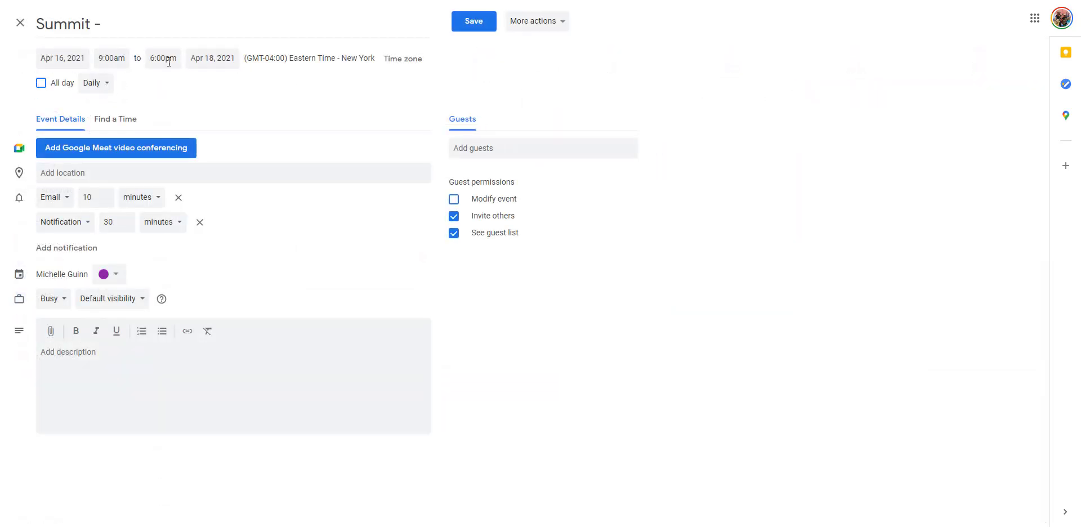
pyautogui.click(95, 85)
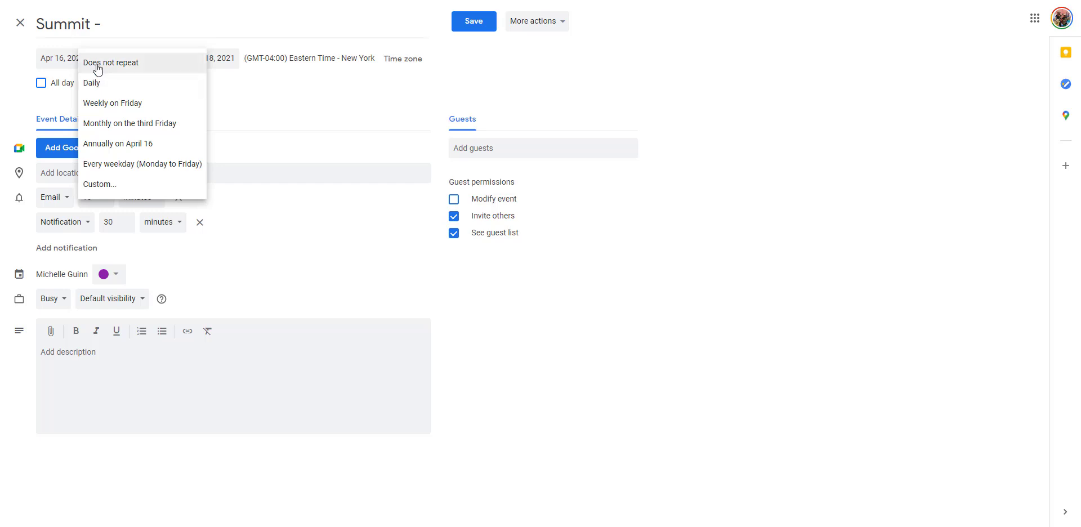
pyautogui.click(95, 64)
pyautogui.click(205, 60)
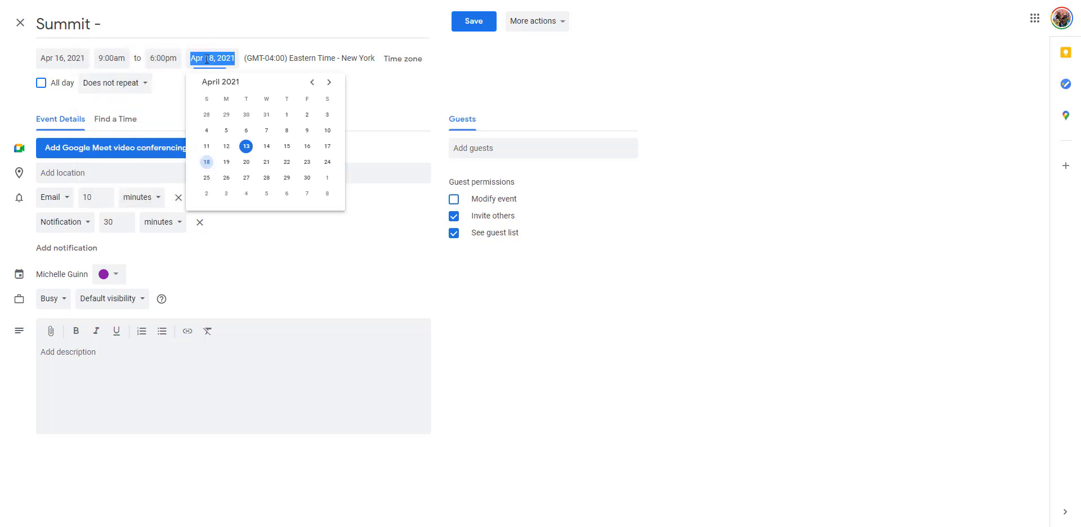
pyautogui.click(307, 146)
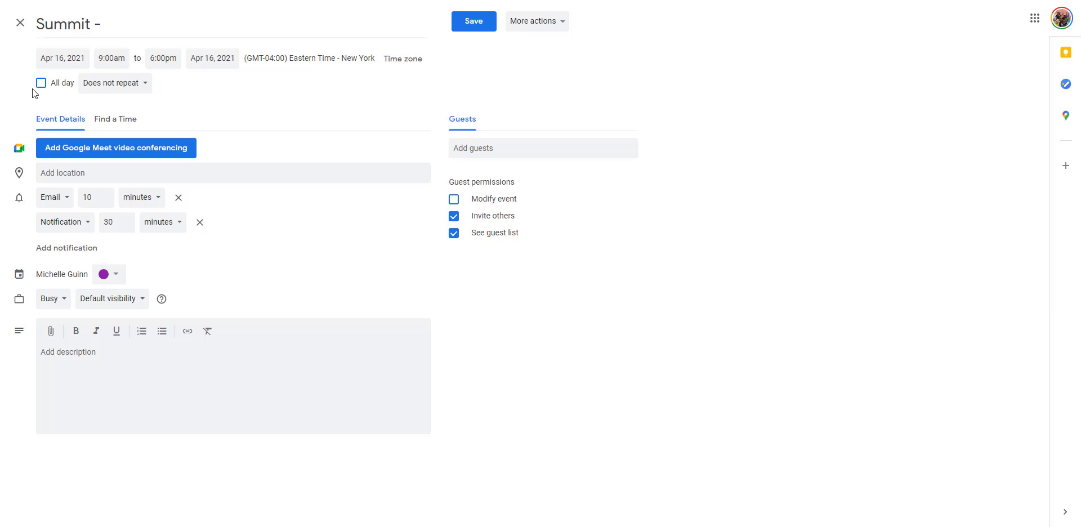
pyautogui.click(476, 23)
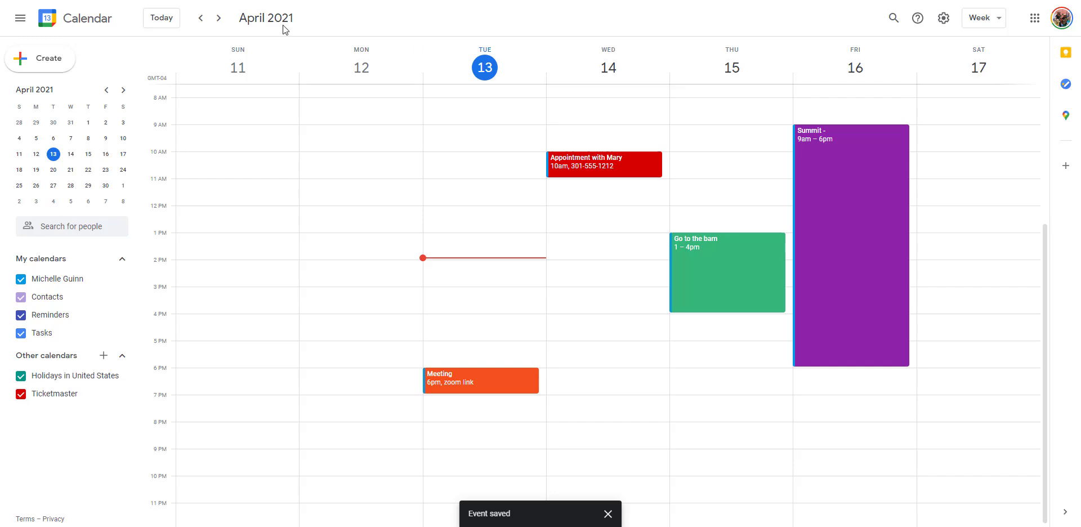
pyautogui.click(218, 18)
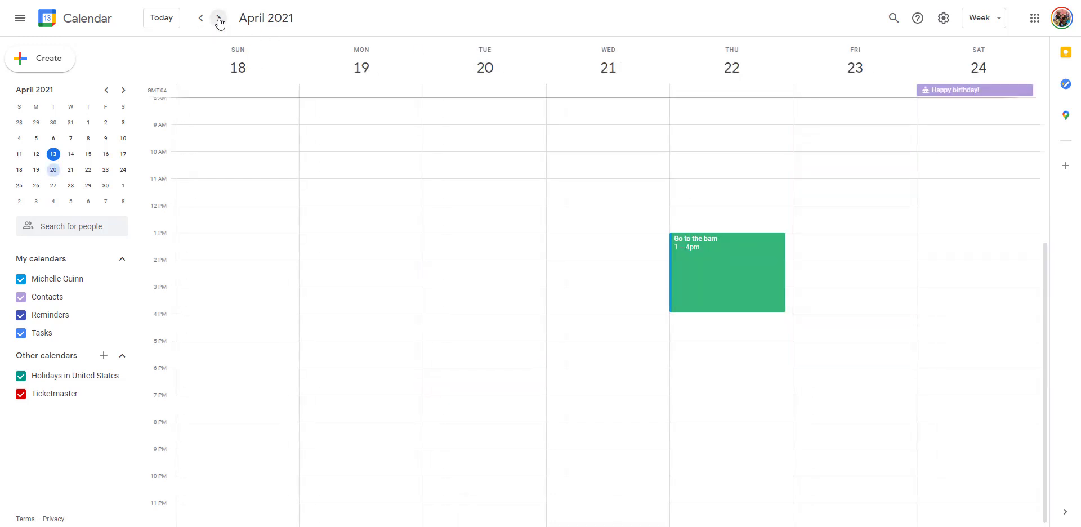
pyautogui.click(218, 19)
pyautogui.click(201, 18)
pyautogui.click(201, 18)
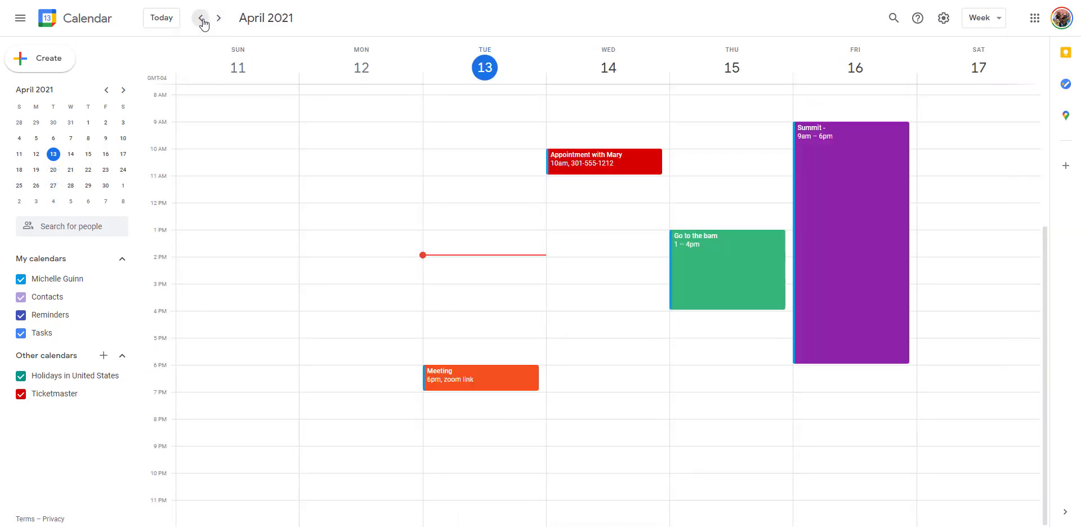
# Step: Duplicate the Friday Summit event, set the copy's date to Apr 17, 2021, and save it
pyautogui.click(824, 148)
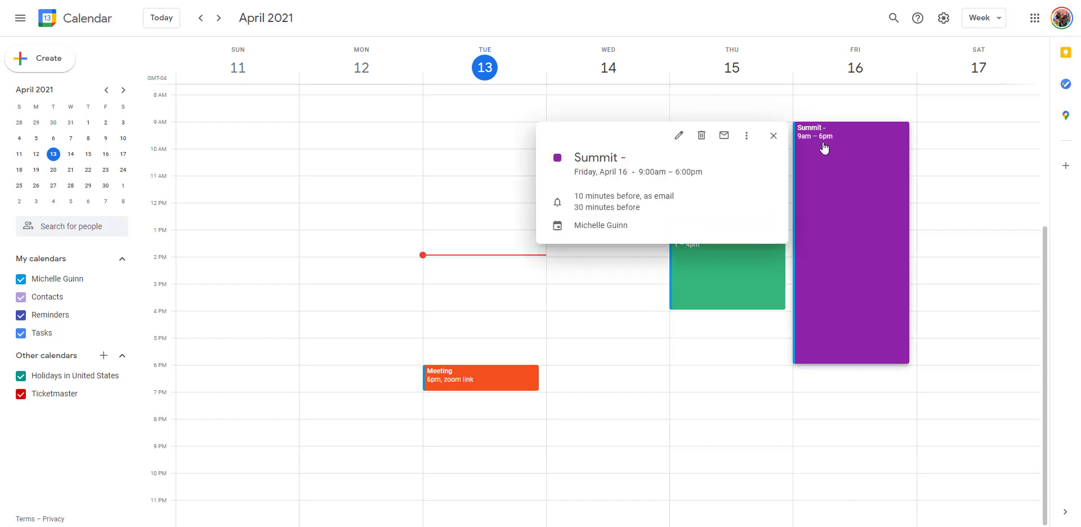
pyautogui.click(746, 140)
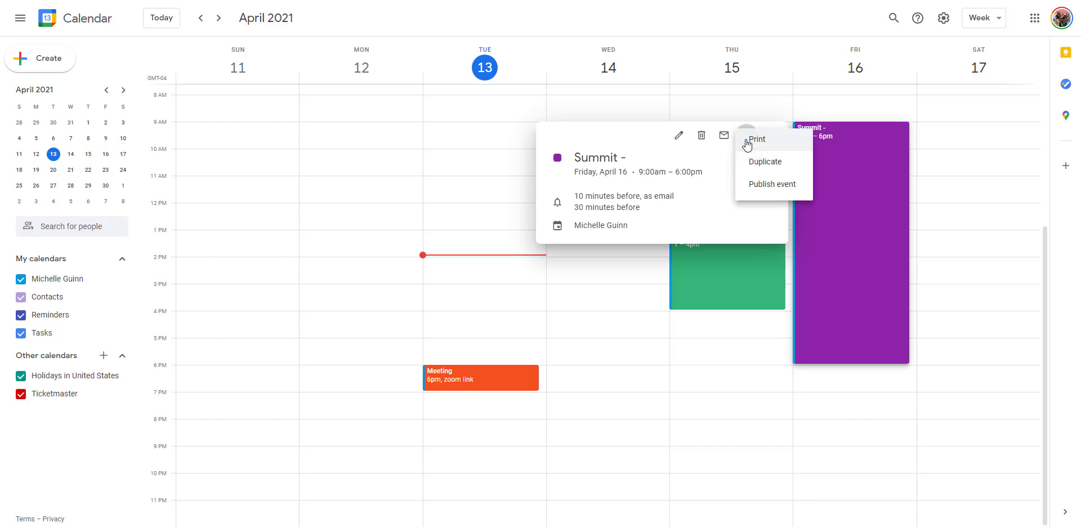
pyautogui.click(753, 168)
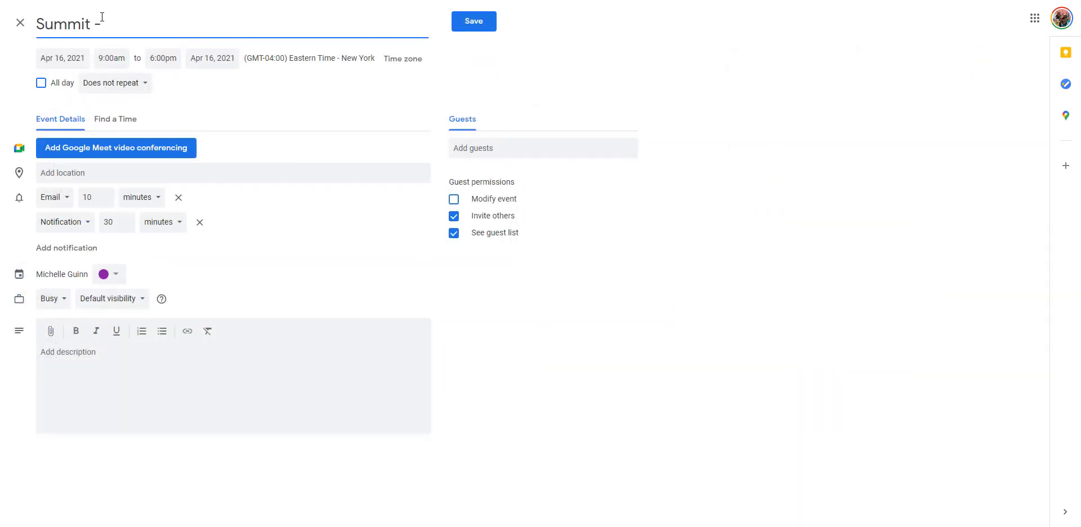
pyautogui.click(63, 62)
pyautogui.click(180, 151)
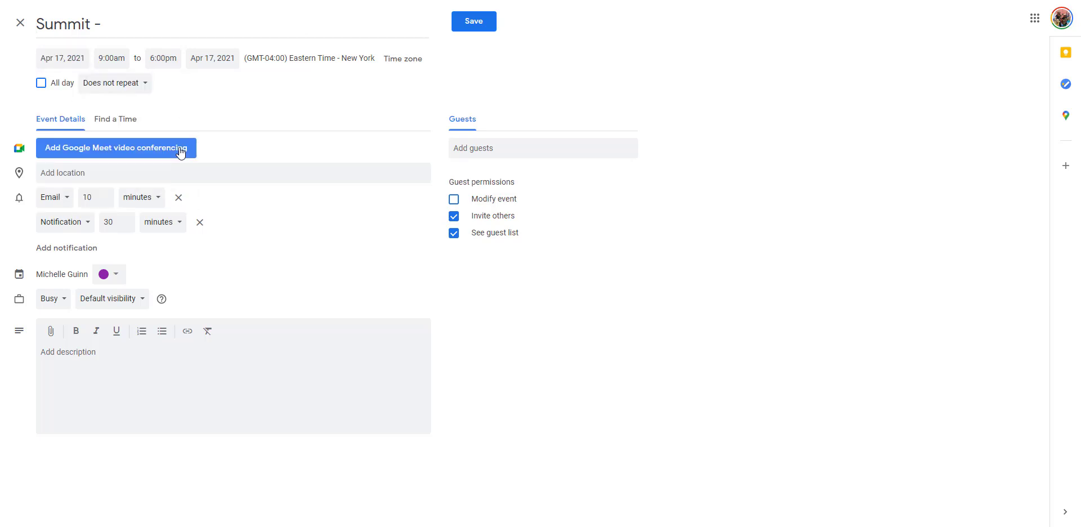
pyautogui.click(486, 26)
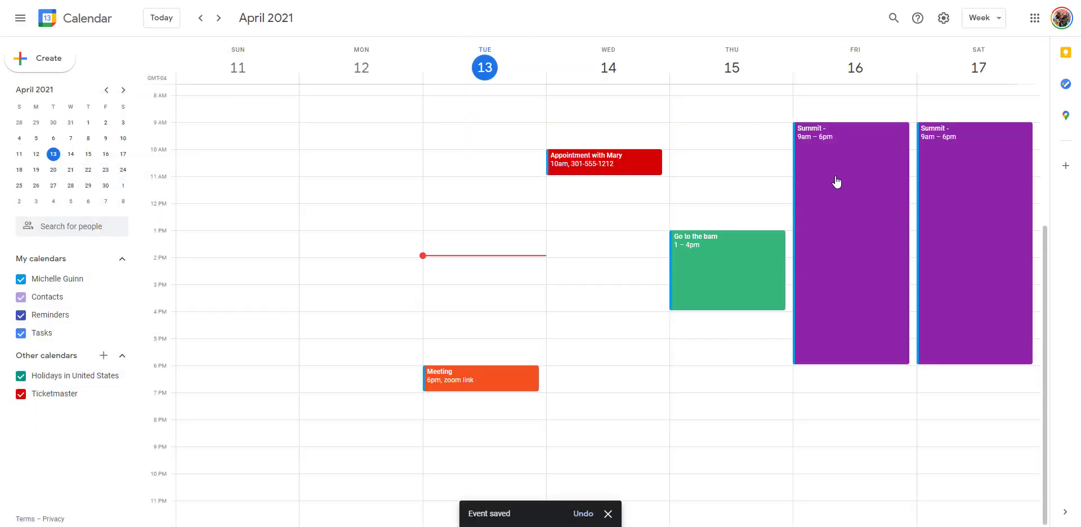
# Step: Duplicate the Saturday Summit event, set the copy's date to Apr 18, 2021, and save it
pyautogui.rightClick(989, 149)
pyautogui.click(985, 139)
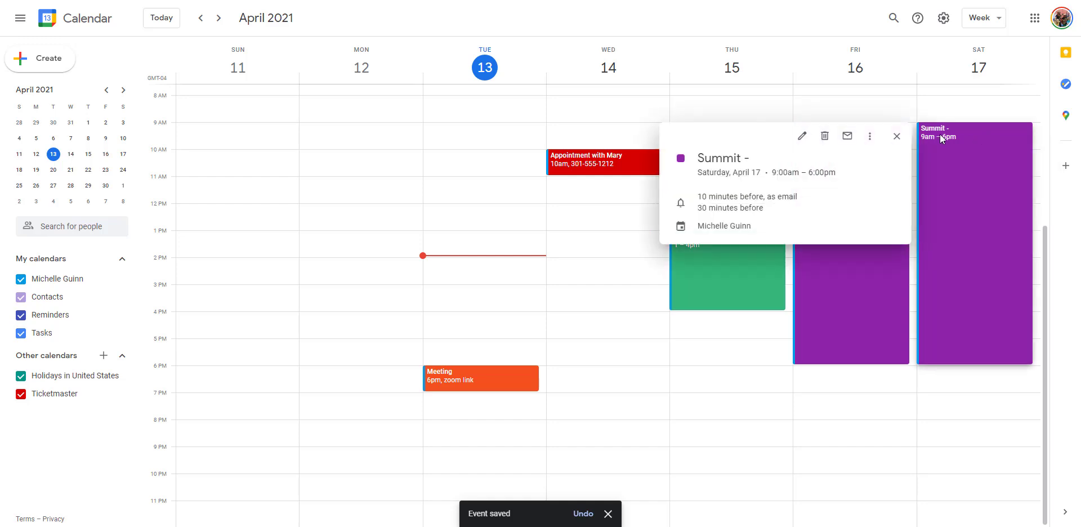
pyautogui.click(871, 142)
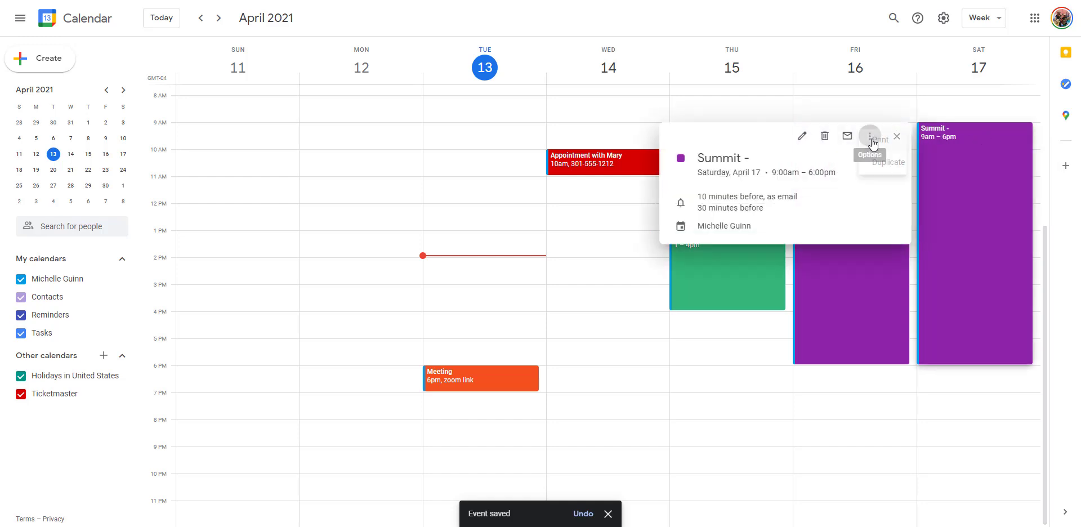
pyautogui.click(883, 168)
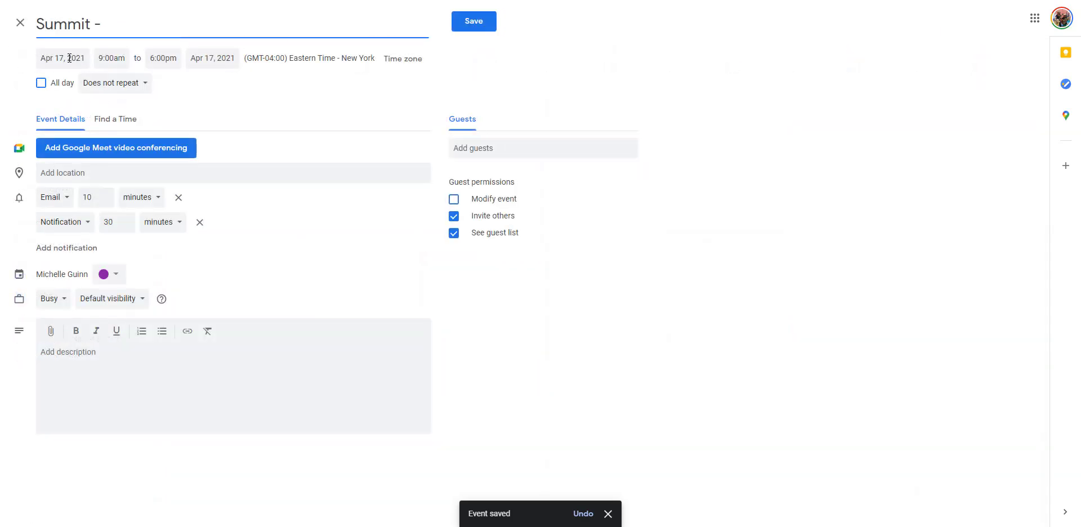
pyautogui.click(69, 58)
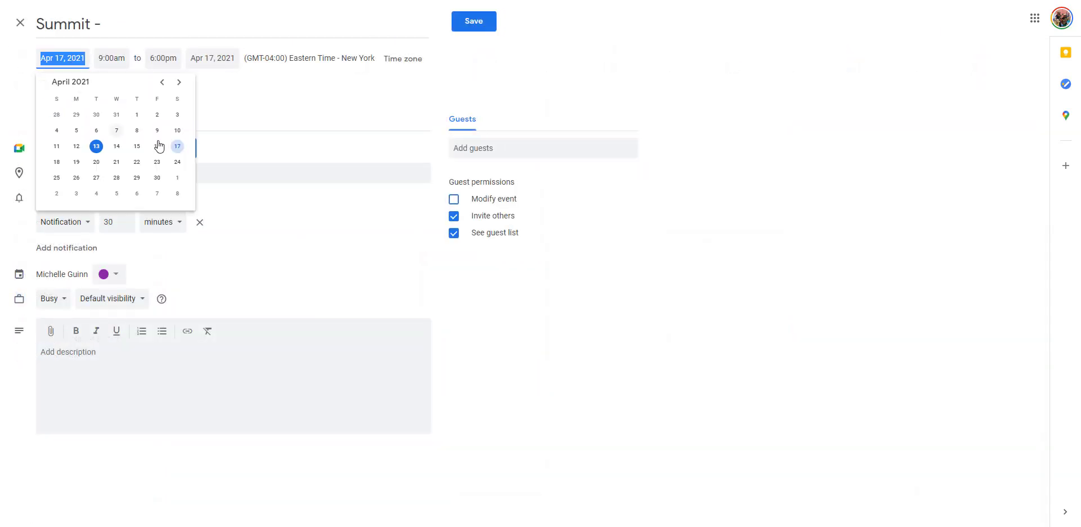
pyautogui.click(60, 167)
pyautogui.click(473, 22)
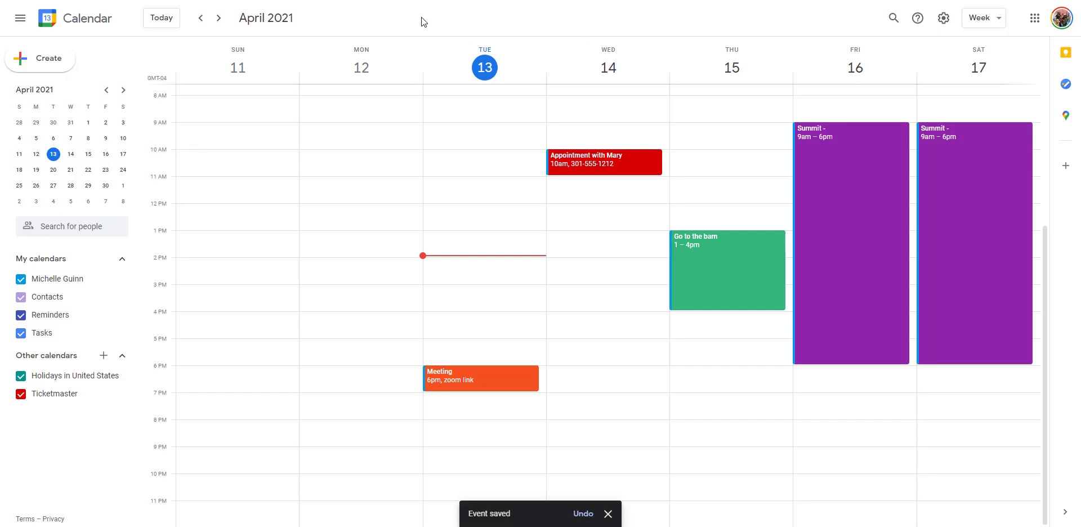
pyautogui.click(218, 18)
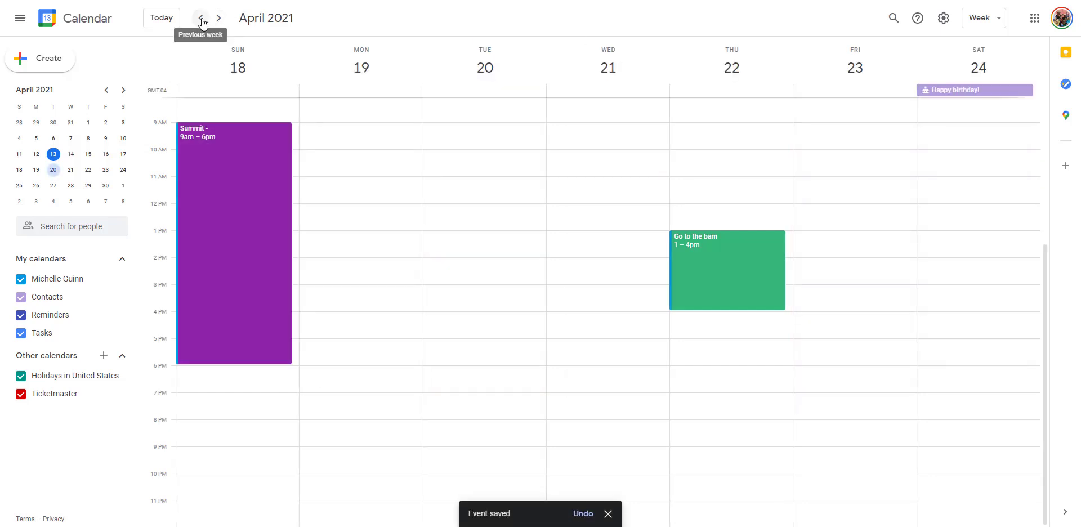
pyautogui.click(201, 18)
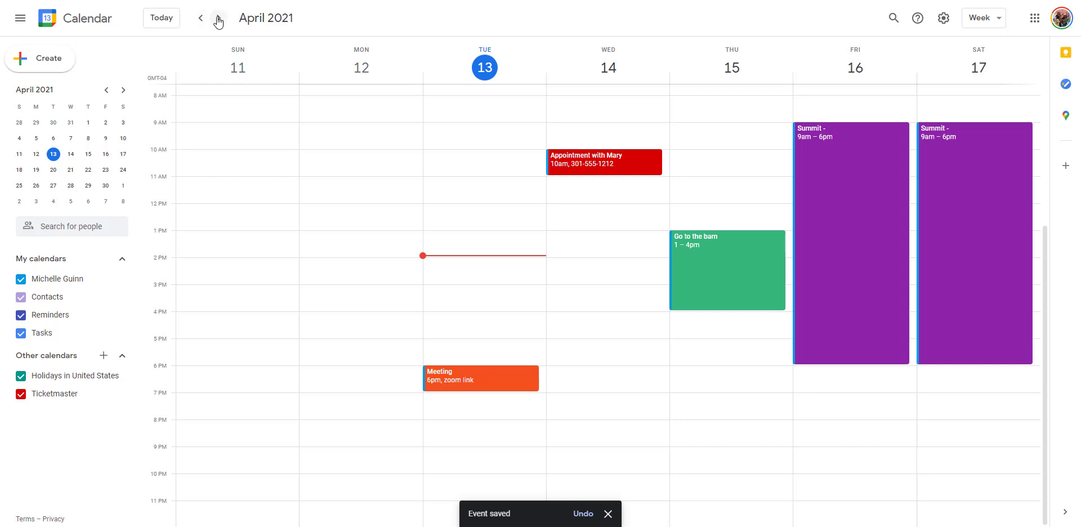
pyautogui.click(219, 19)
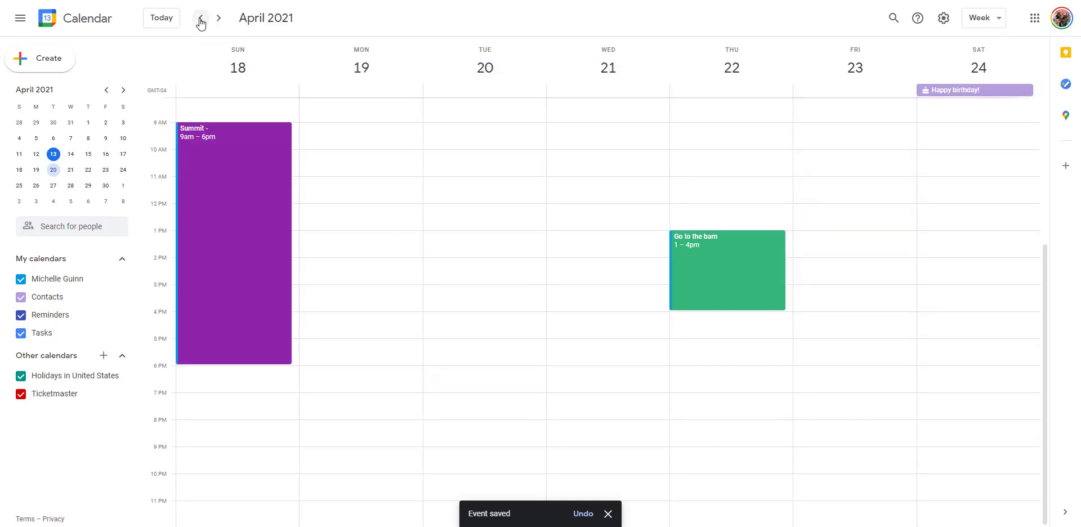
pyautogui.click(201, 18)
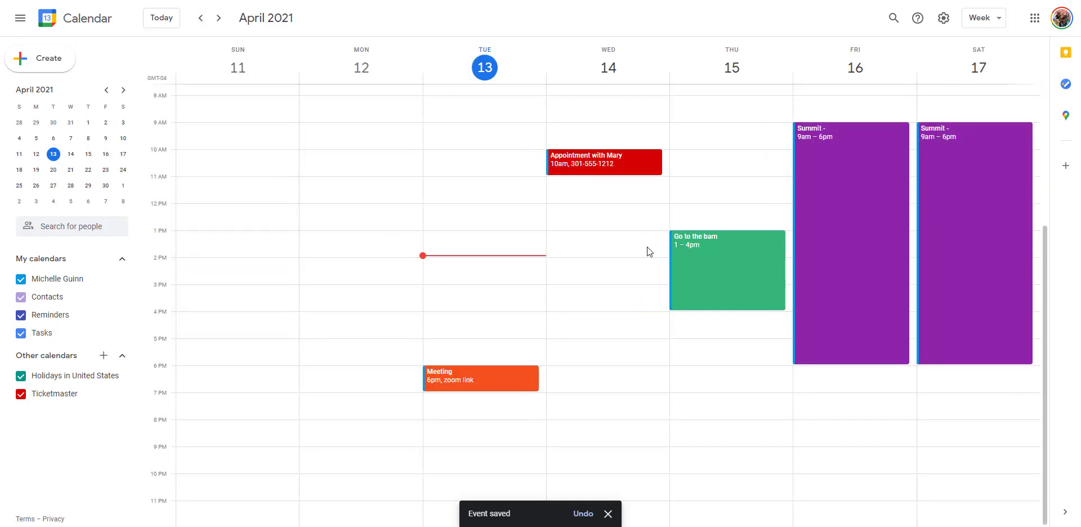